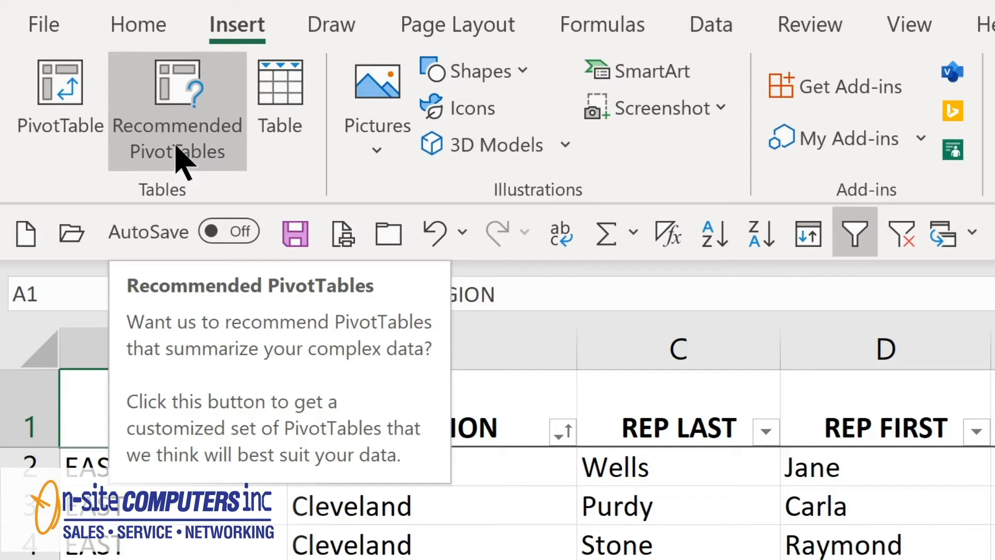
# Insert a PivotTable on a new worksheet from 'Sales Tracking'!$A$1:$J$77, with REGION as rows and TOTALS as summed values
pyautogui.click(62, 129)
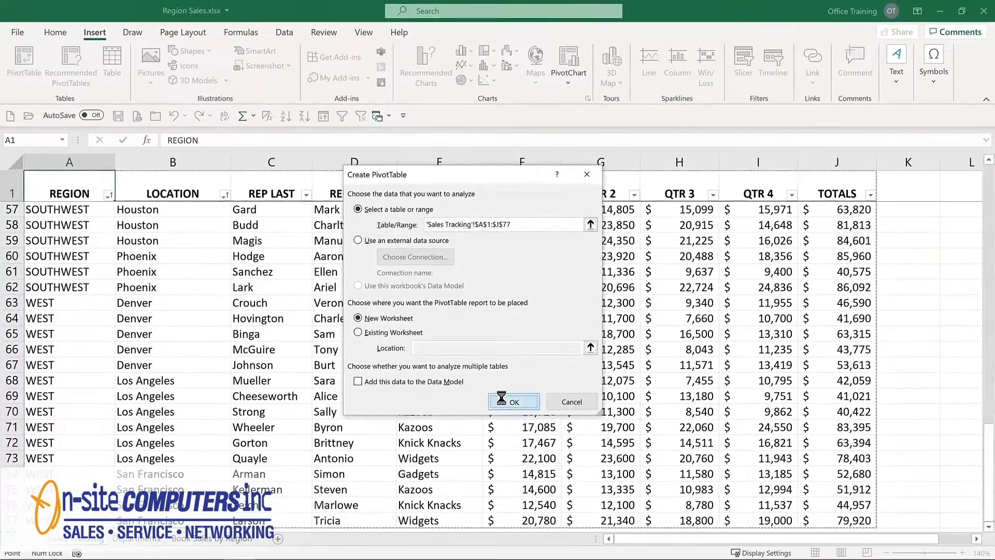
pyautogui.click(549, 469)
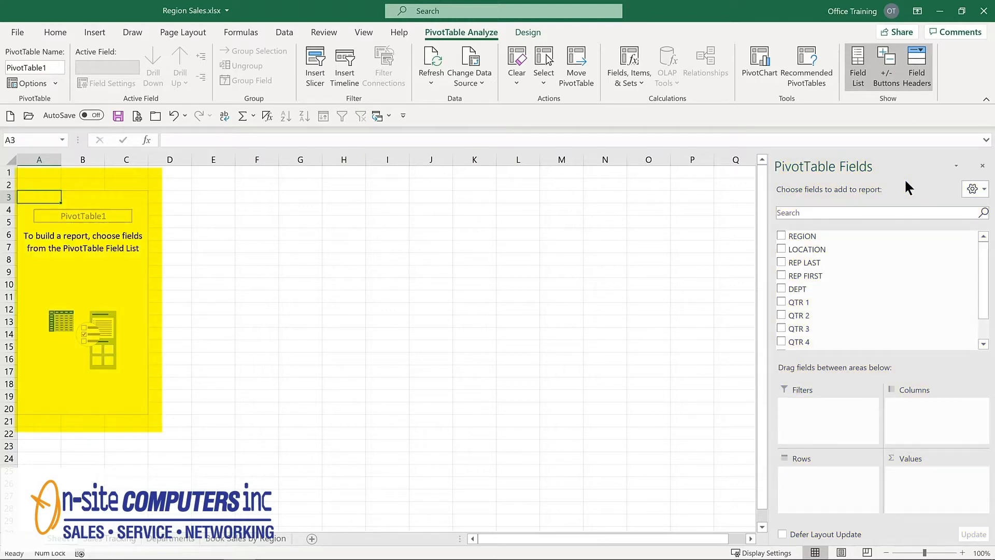
pyautogui.click(781, 236)
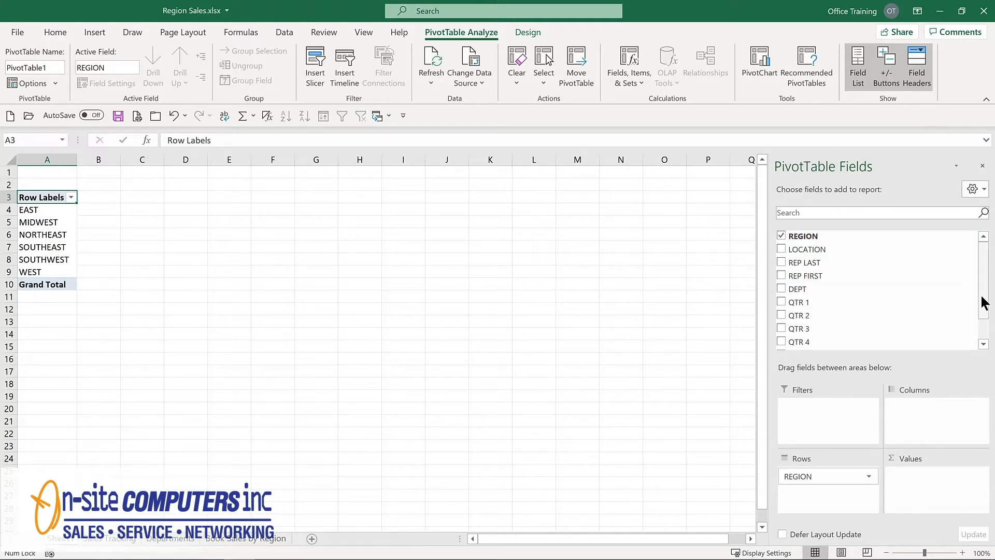
pyautogui.moveTo(983, 294); pyautogui.dragTo(983, 338)
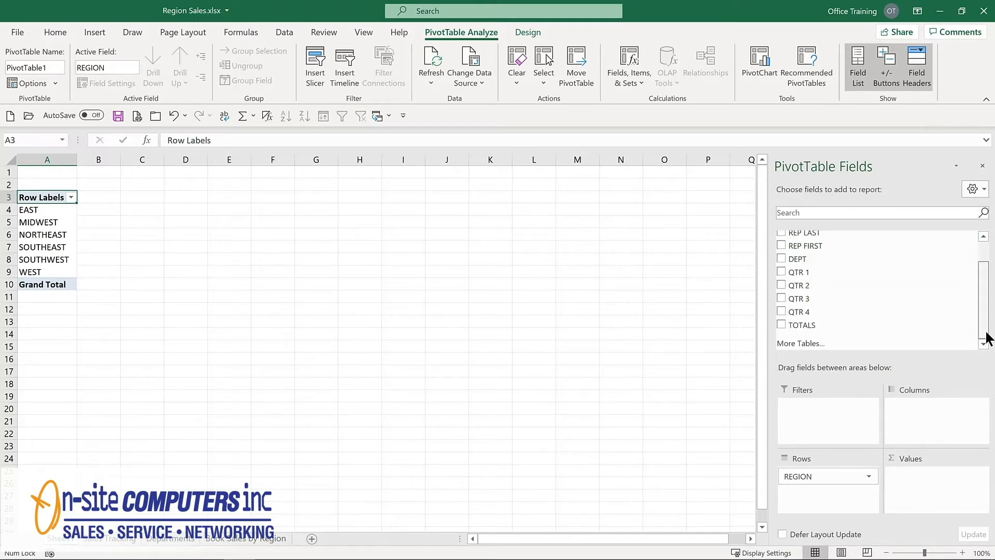
pyautogui.click(780, 325)
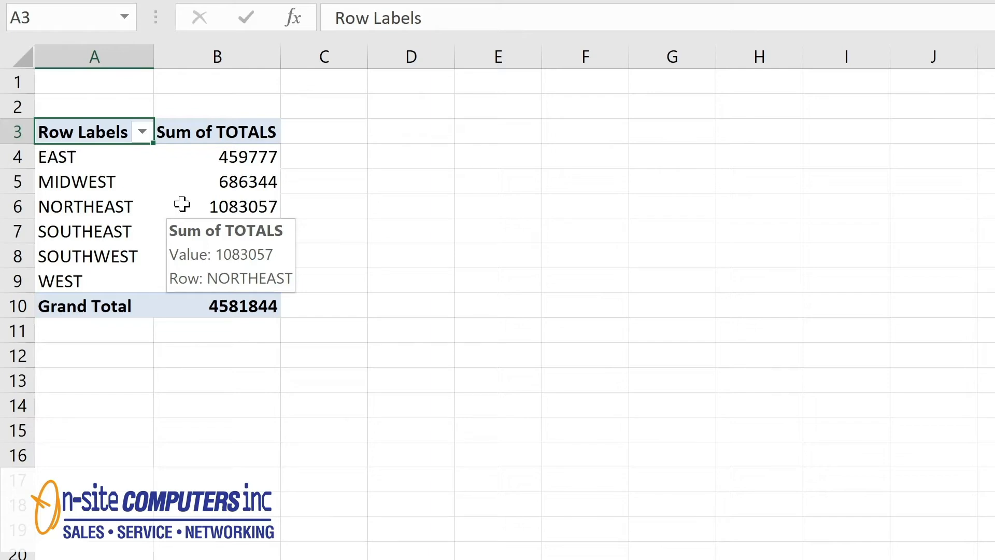
# Format the PivotTable's Sum of TOTALS values as Currency with the $ symbol and 0 decimal places
pyautogui.rightClick(181, 204)
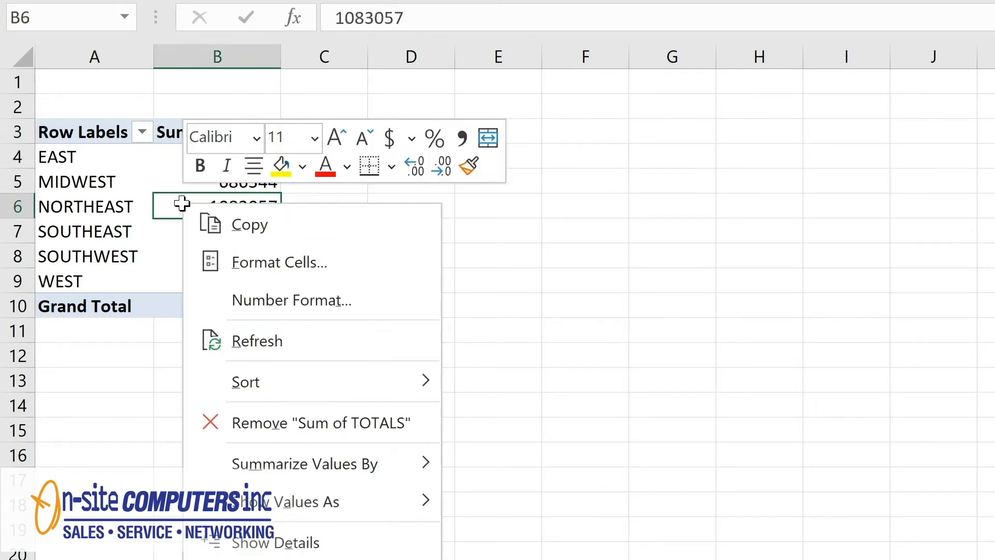
pyautogui.click(246, 302)
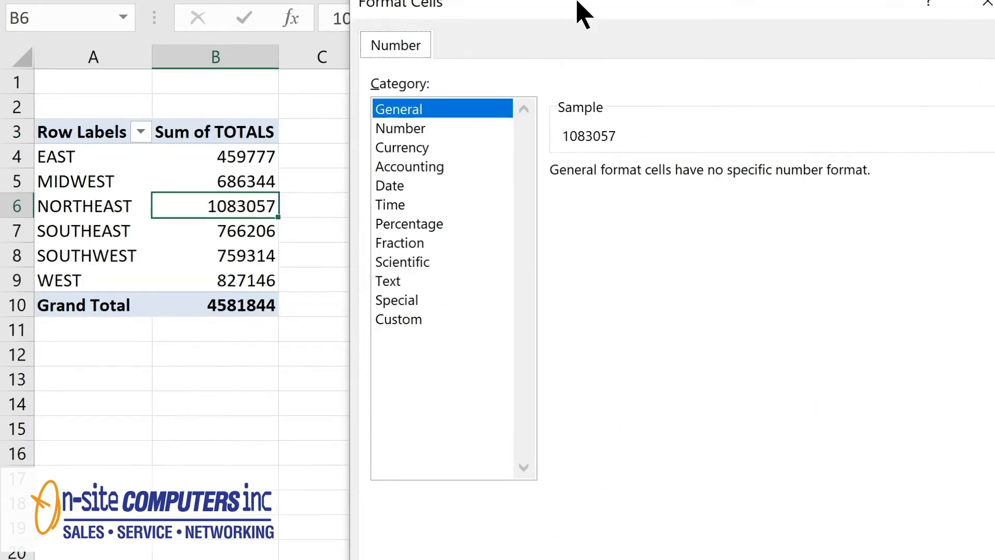
pyautogui.click(275, 138)
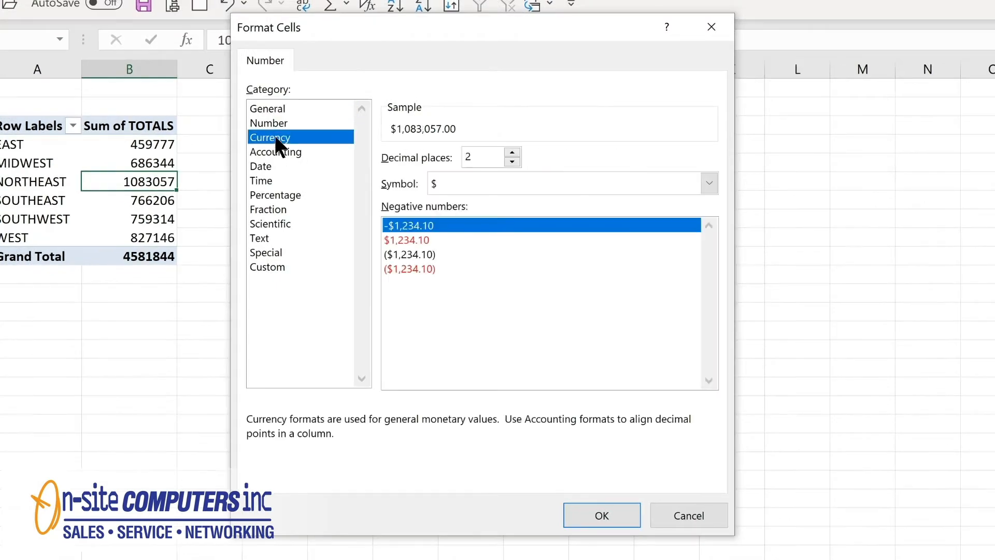
pyautogui.click(512, 162)
pyautogui.click(512, 162)
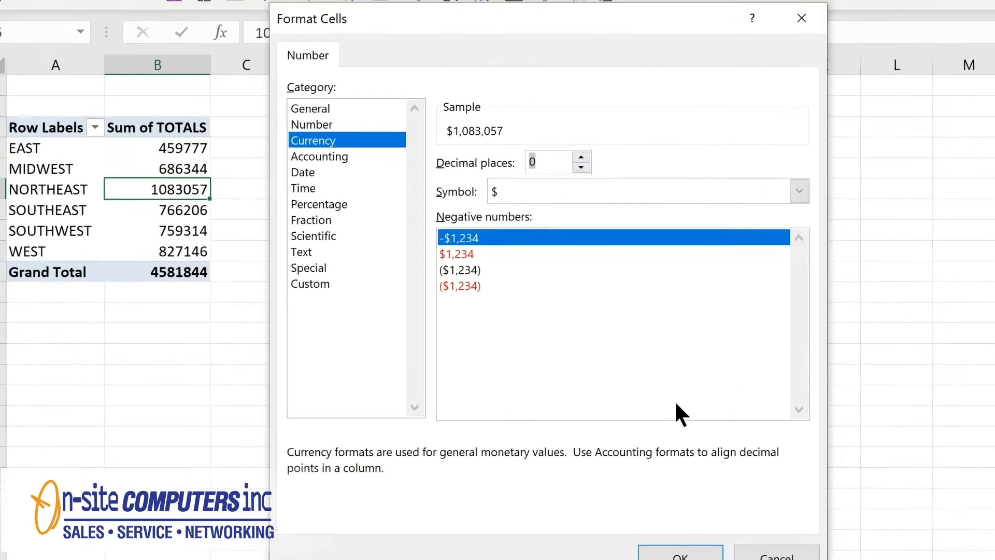
pyautogui.click(601, 515)
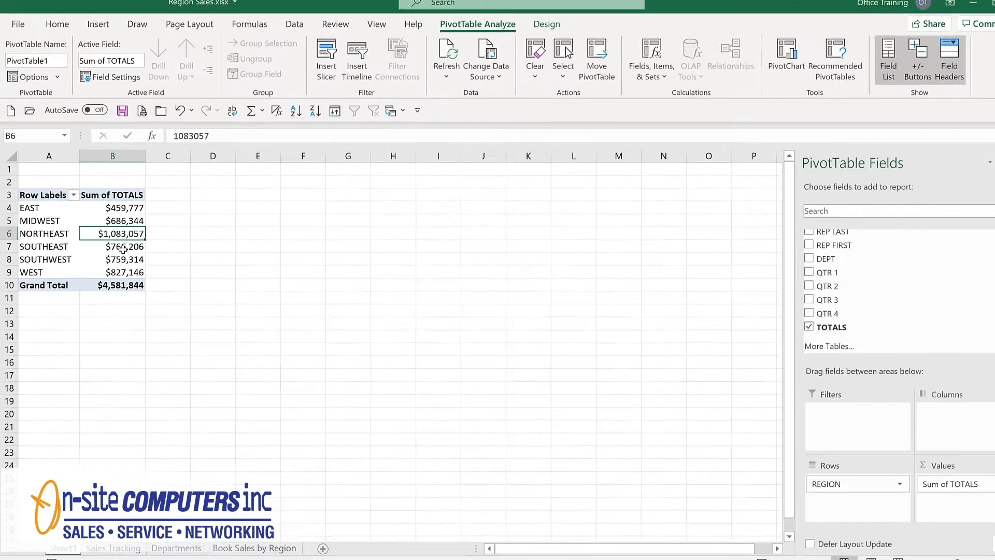
# Add the DEPT field to the PivotTable and place it in the Columns area
pyautogui.click(780, 258)
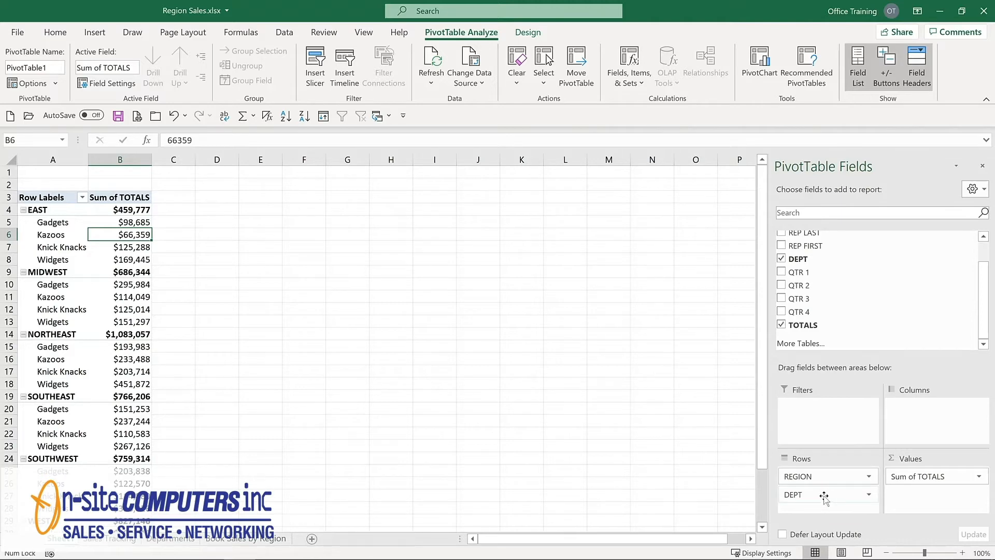
pyautogui.moveTo(824, 496); pyautogui.dragTo(931, 413)
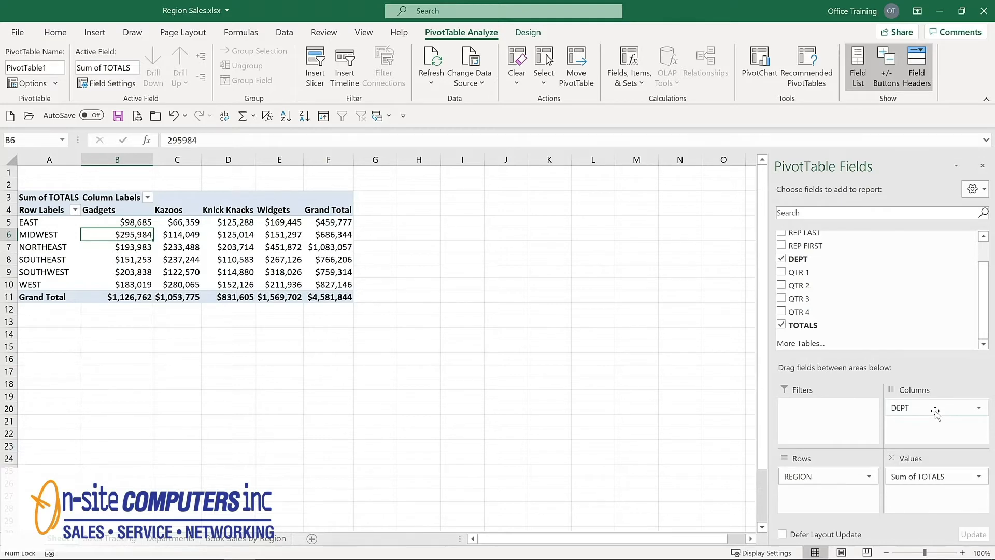
pyautogui.moveTo(217, 241)
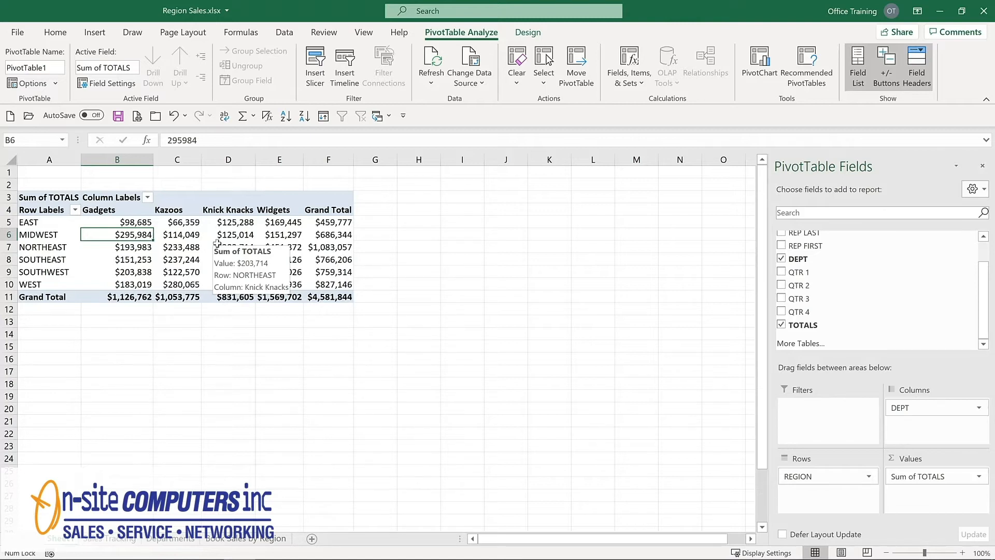
pyautogui.click(527, 32)
pyautogui.click(459, 32)
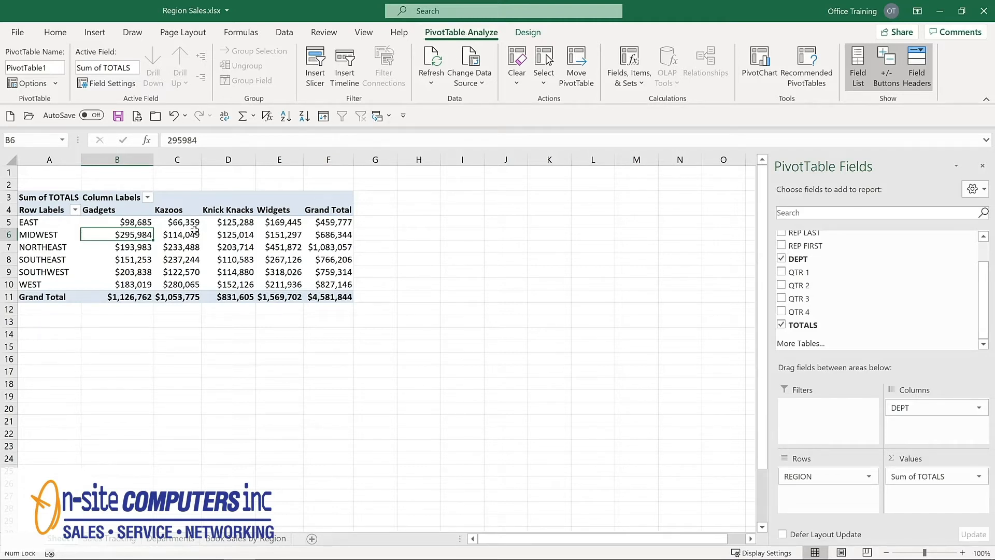
pyautogui.moveTo(194, 231)
pyautogui.moveTo(135, 224)
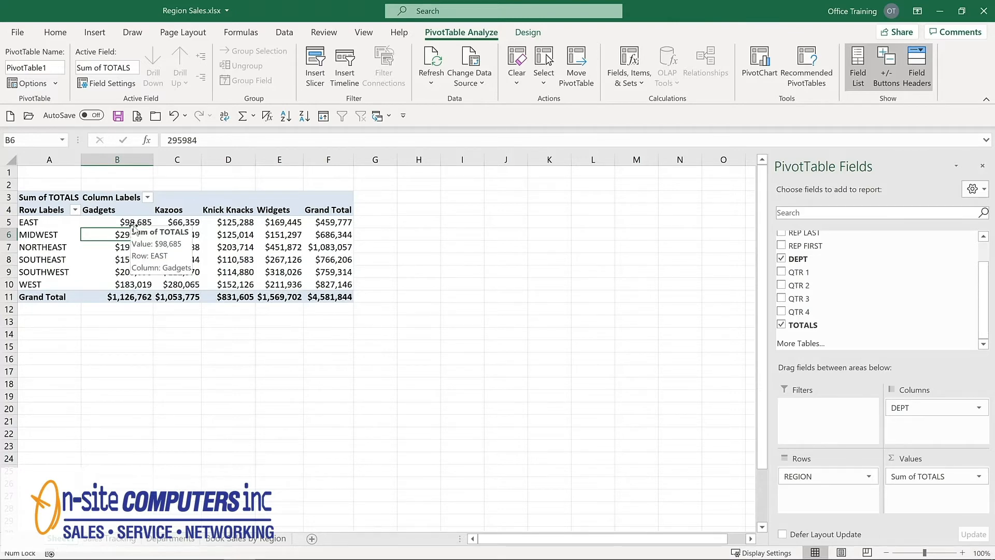
# Add the LOCATION field to the PivotTable rows beneath REGION
pyautogui.scroll(2, 781, 249)
pyautogui.click(780, 248)
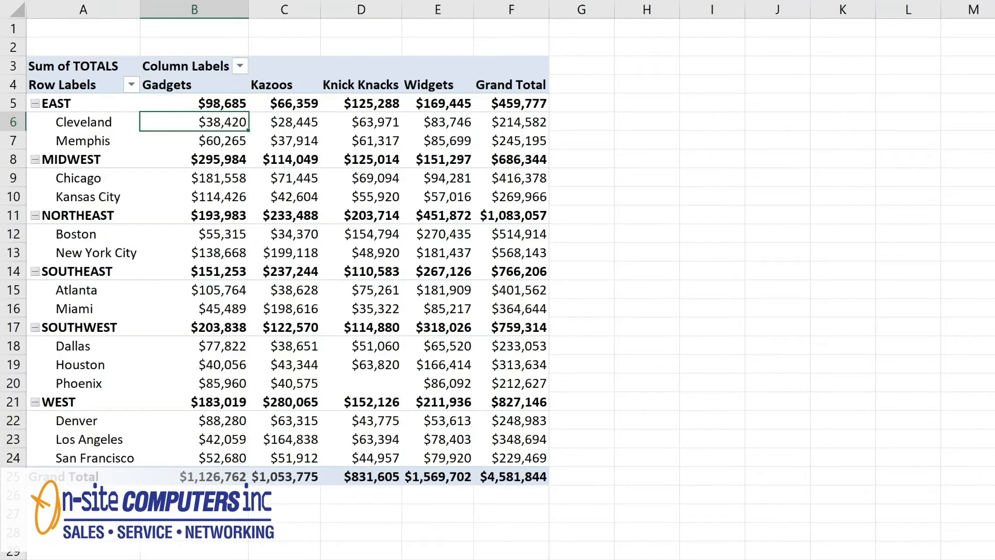
# On the Sales Tracking sheet, set the QTR 1 amount of the first Cleveland Gadgets record (F2) to 100000
pyautogui.click(207, 558)
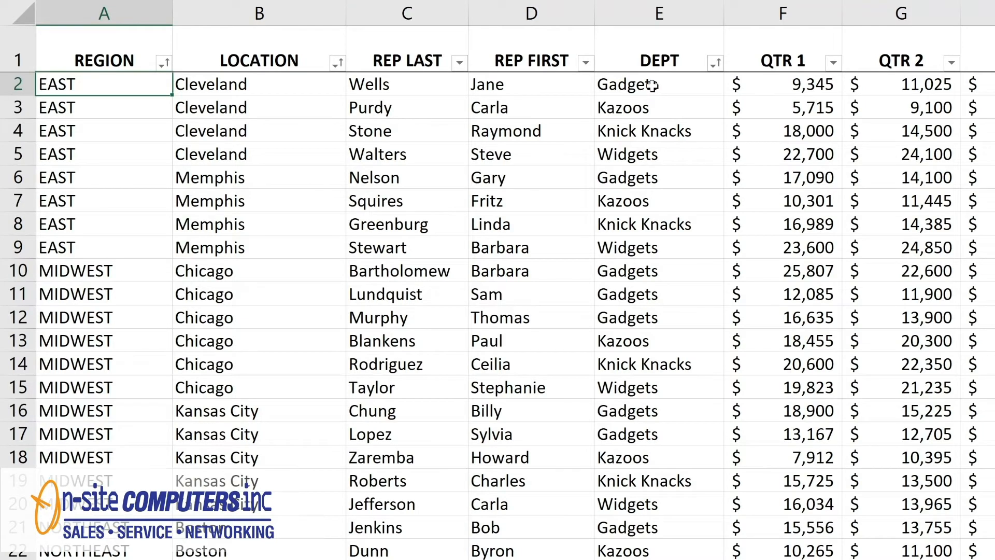
pyautogui.click(787, 84)
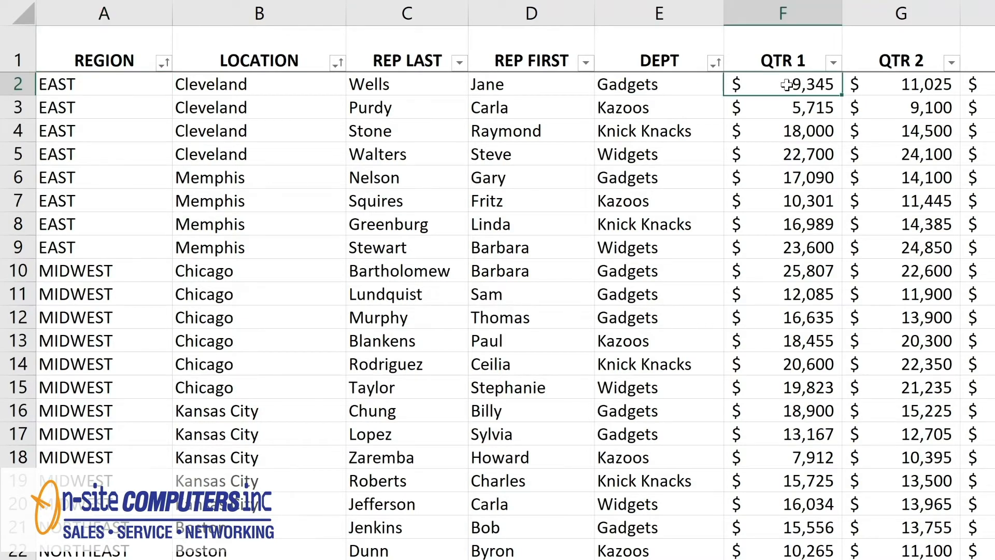
pyautogui.doubleClick(787, 85)
pyautogui.write('100000')
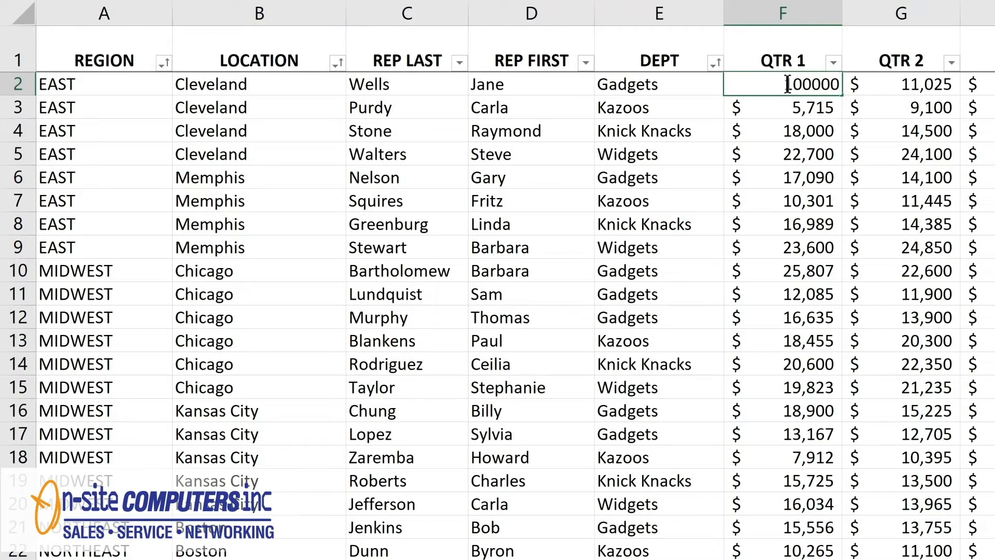
pyautogui.press('Return')
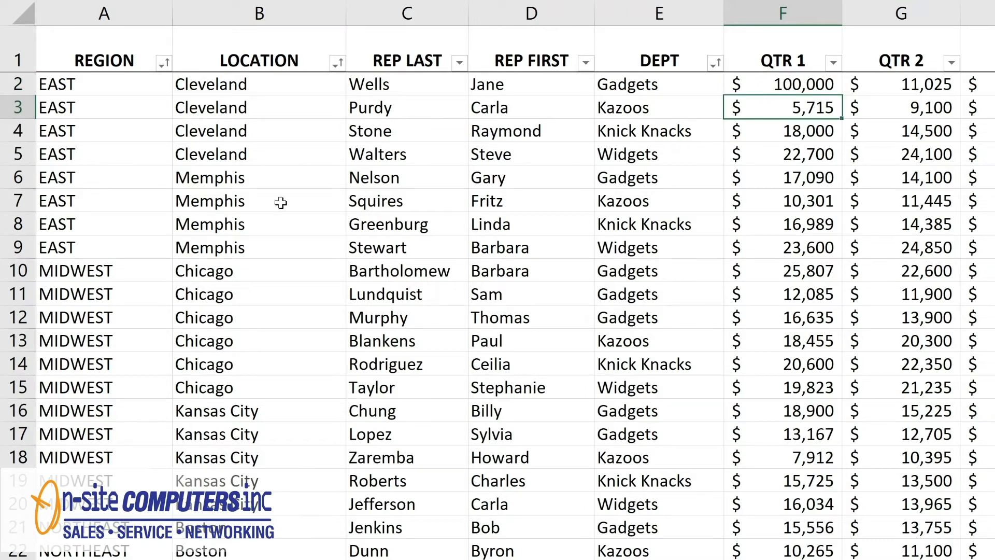
# Change the location of the EAST Gadgets record in cell B6 to Cleveland
pyautogui.click(228, 177)
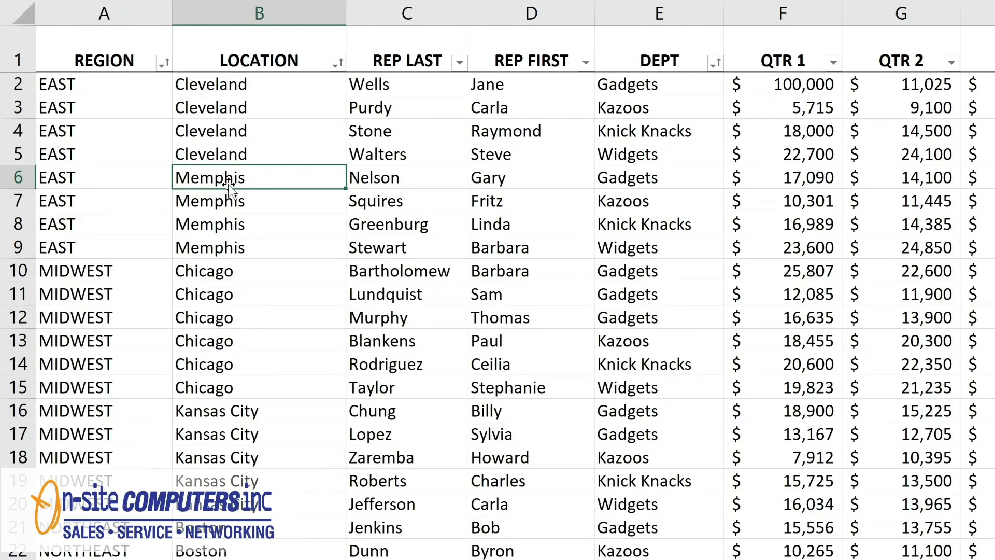
pyautogui.write('c')
pyautogui.press('BackSpace')
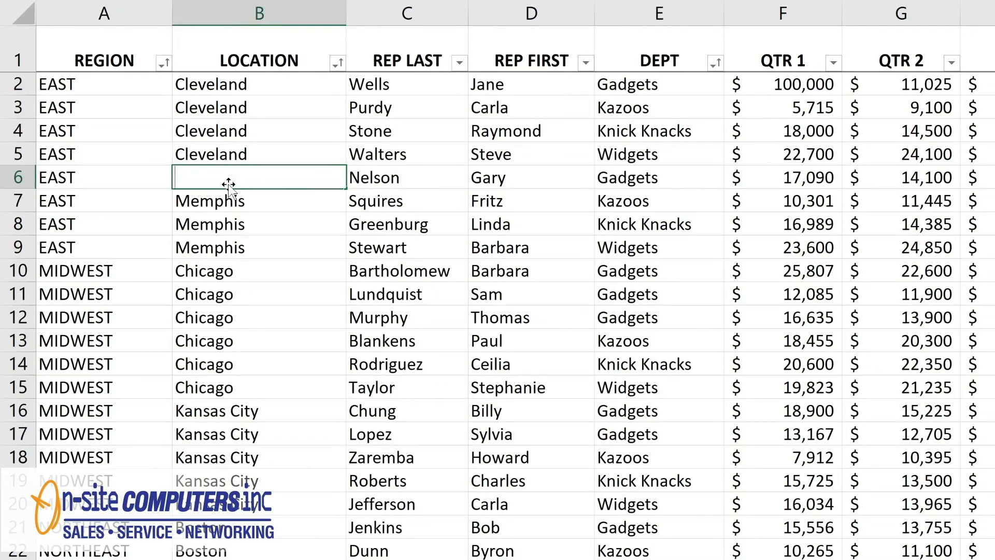
pyautogui.write('Cleveland')
pyautogui.press('Return')
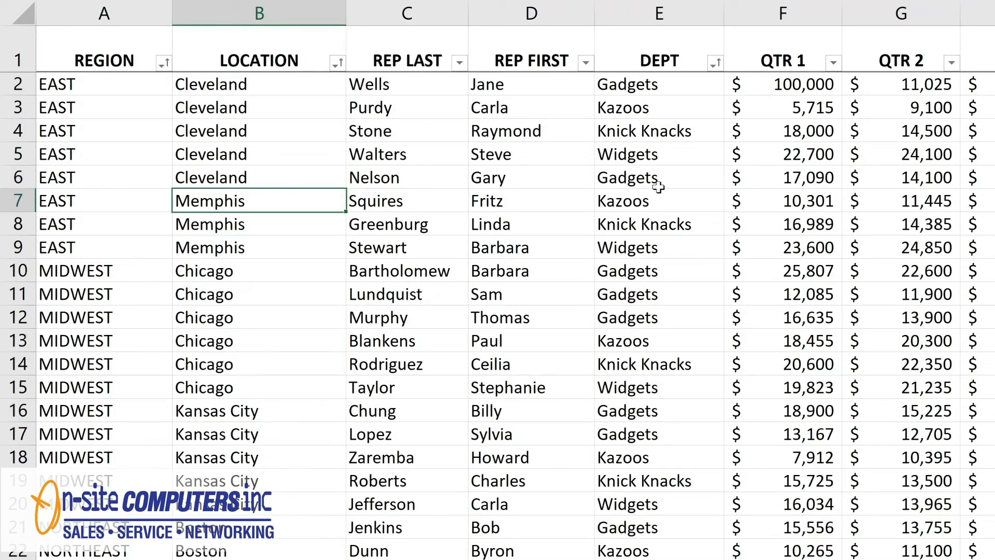
# Return to the PivotTable worksheet and refresh all data sources in the workbook
pyautogui.click(651, 180)
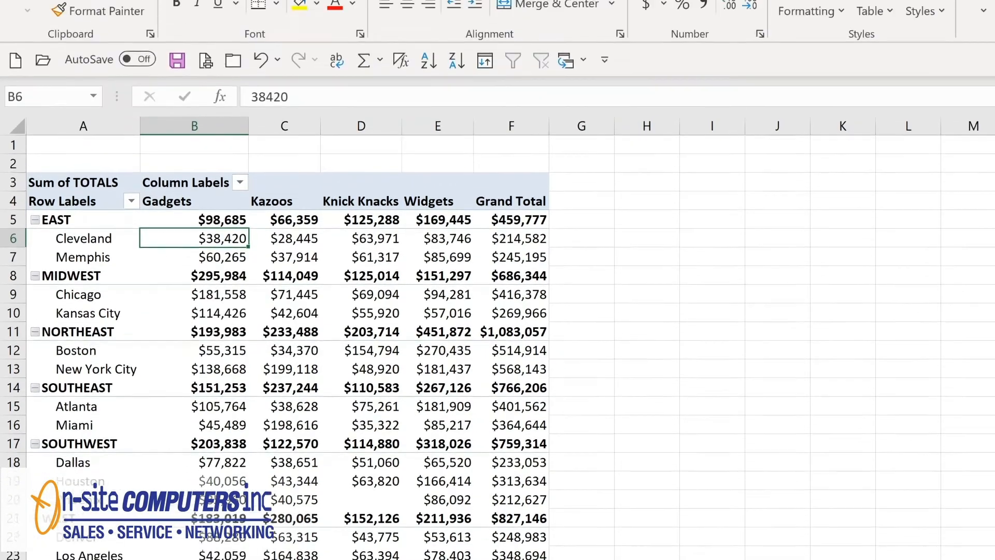
pyautogui.click(691, 26)
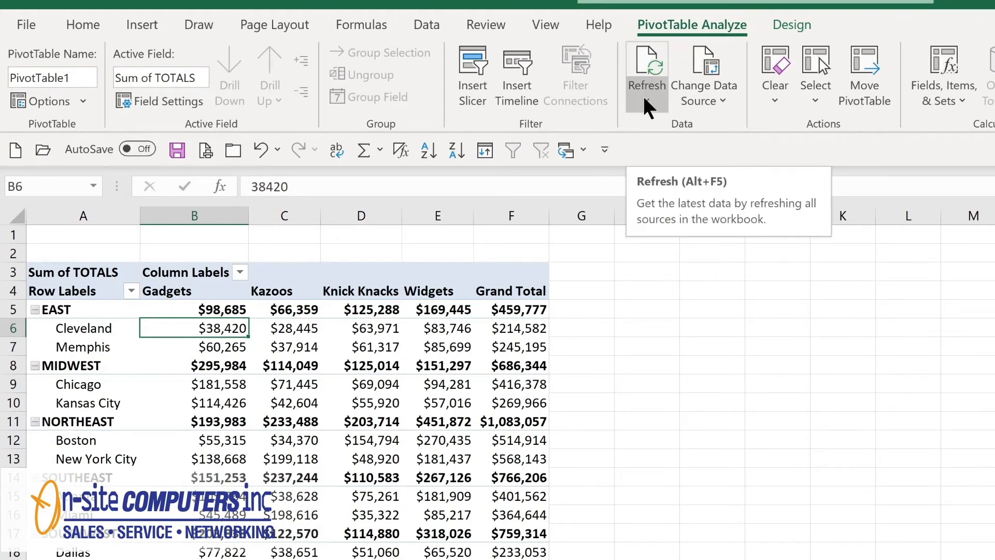
pyautogui.hotkey('alt', 'F5')
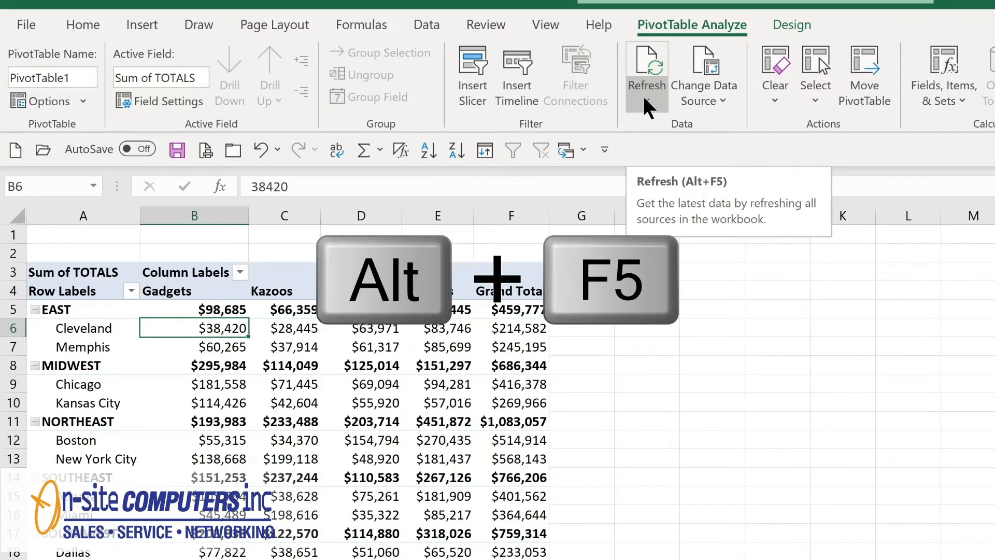
pyautogui.click(645, 98)
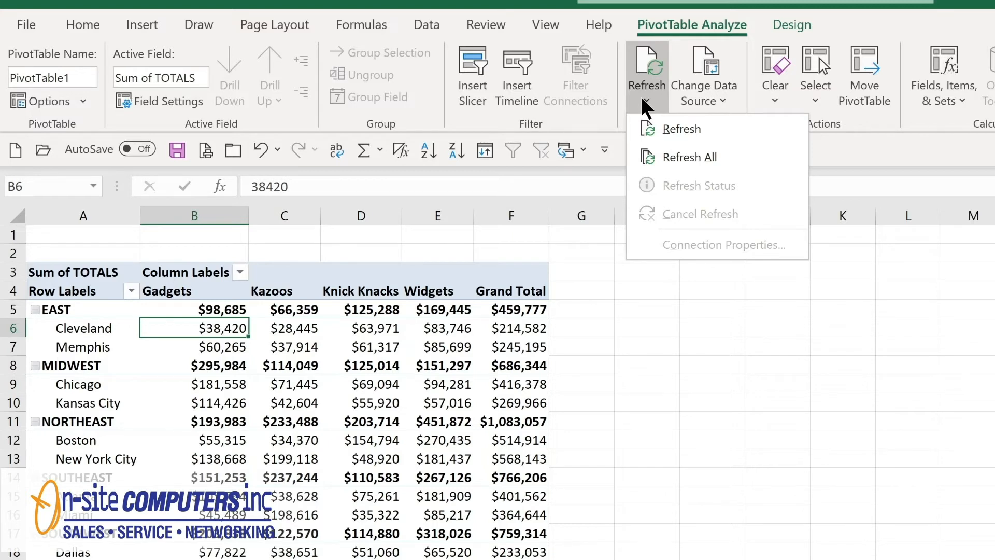
pyautogui.click(673, 157)
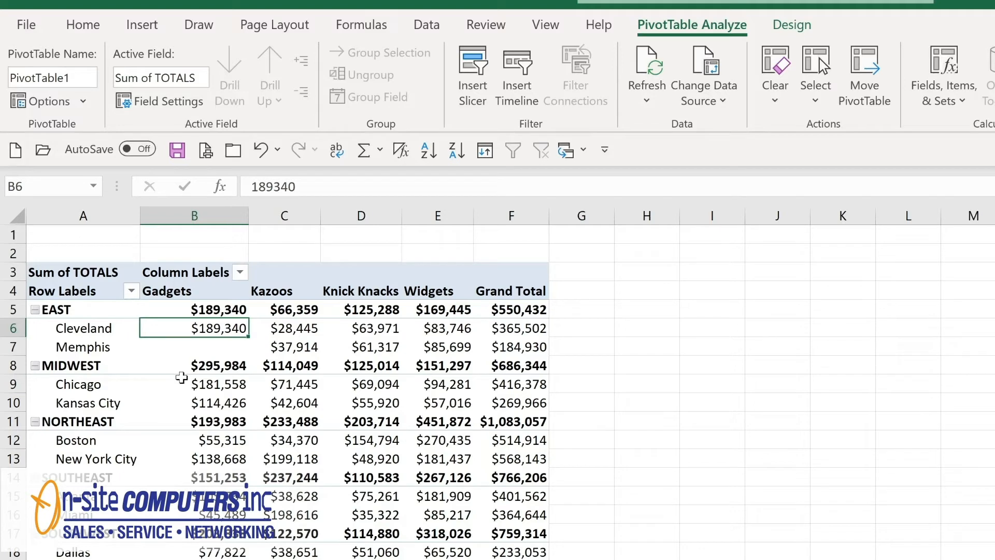
# Review the source range the PivotTable uses in the Change PivotTable Data Source settings, keeping the same range
pyautogui.moveTo(208, 361)
pyautogui.click(714, 102)
pyautogui.click(712, 122)
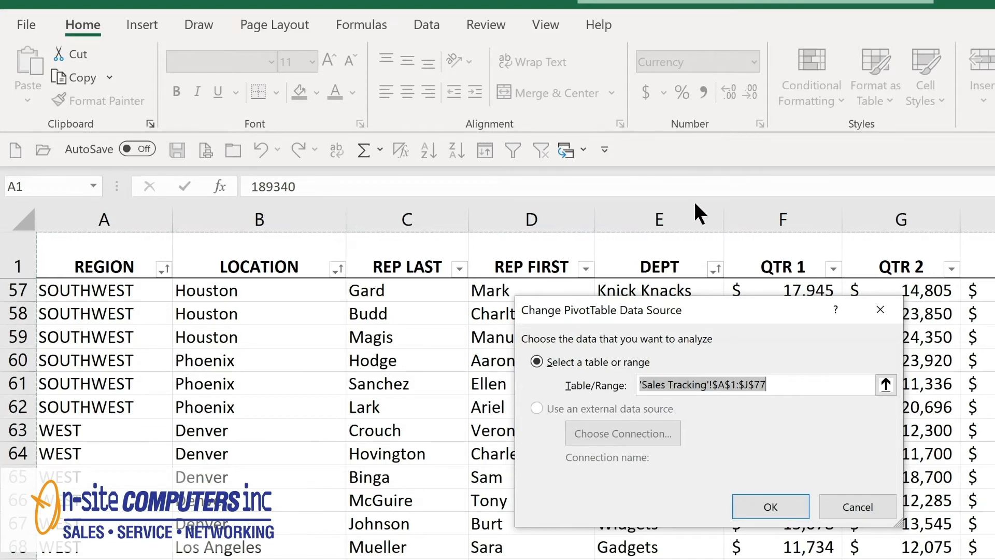
pyautogui.click(782, 494)
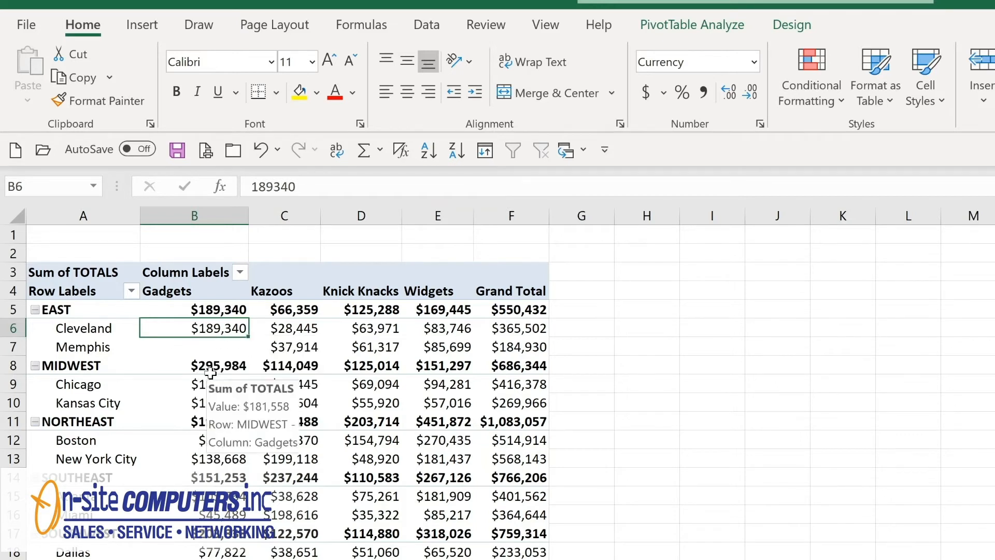
# Drill down into the detail records behind the Chicago Gadgets total in the PivotTable
pyautogui.moveTo(207, 386)
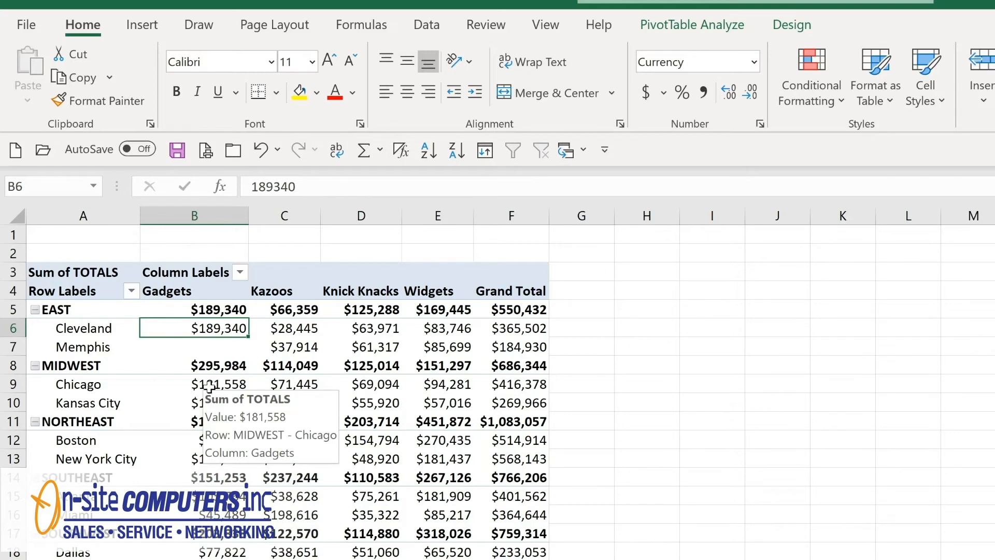
pyautogui.doubleClick(208, 386)
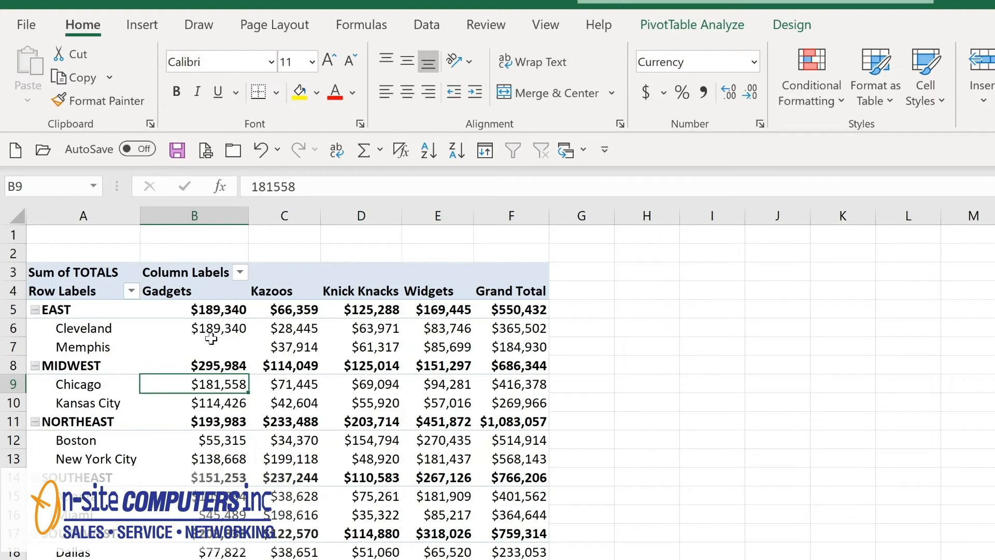
# Collapse the EAST region's locations in the PivotTable and expand them again
pyautogui.moveTo(211, 338)
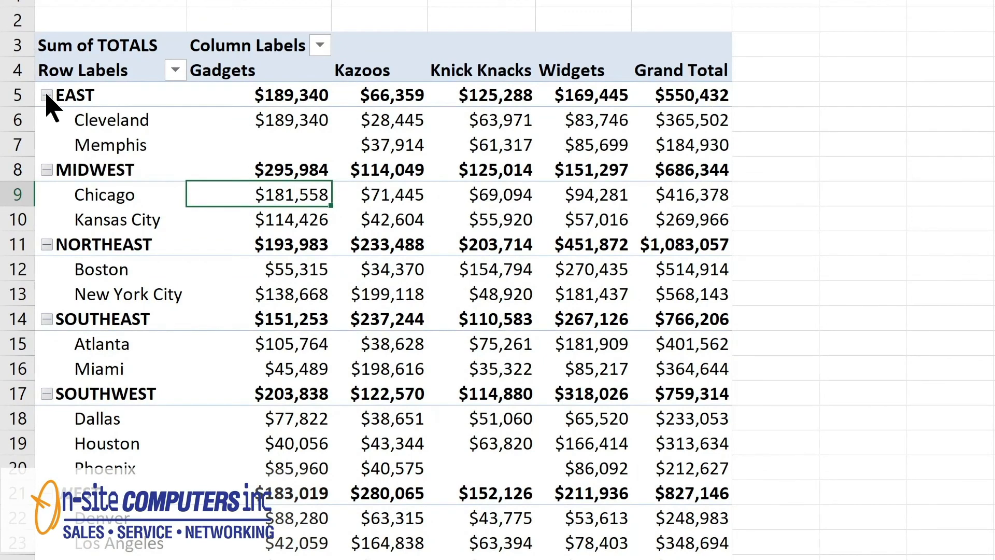
pyautogui.click(46, 95)
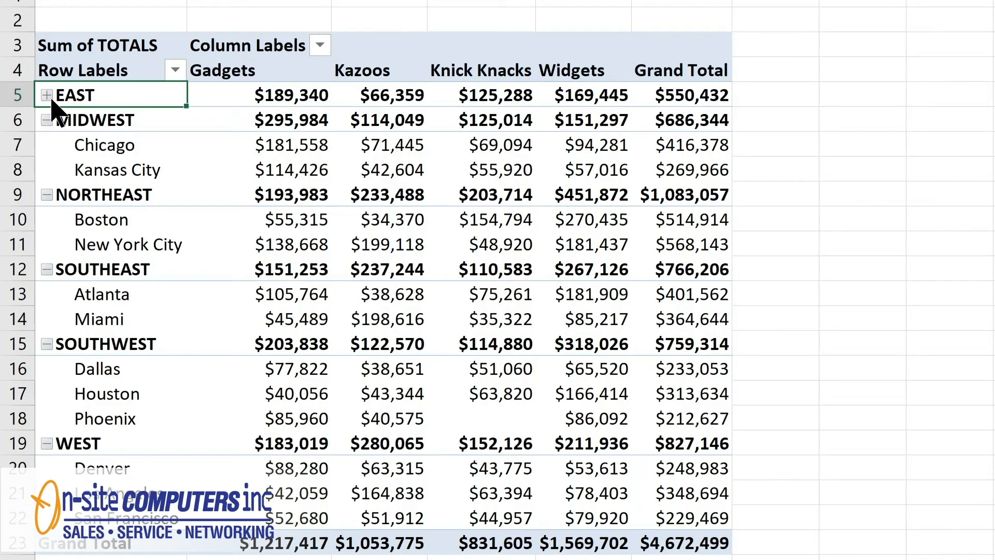
pyautogui.click(46, 95)
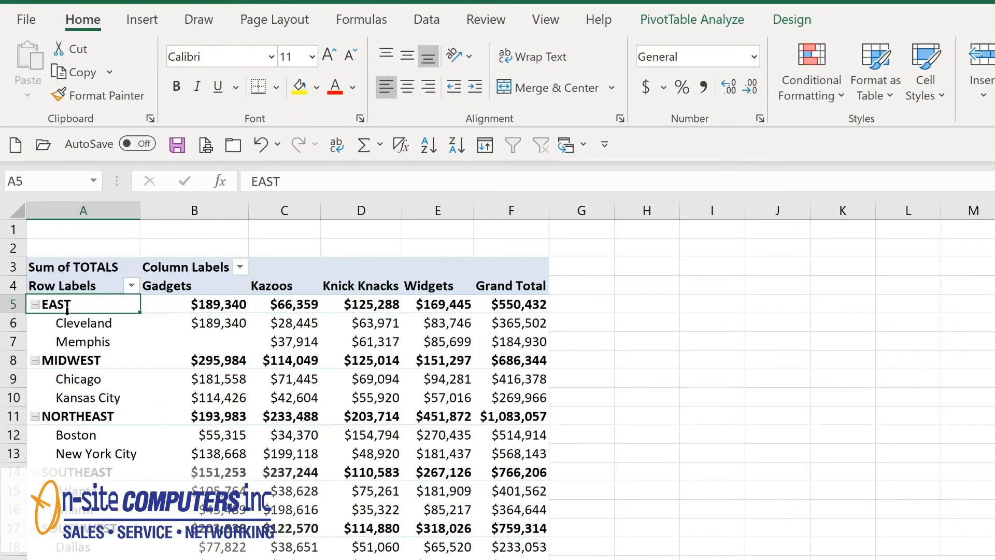
# Collapse all regions of the REGION field in the PivotTable at once and expand them all again
pyautogui.click(670, 24)
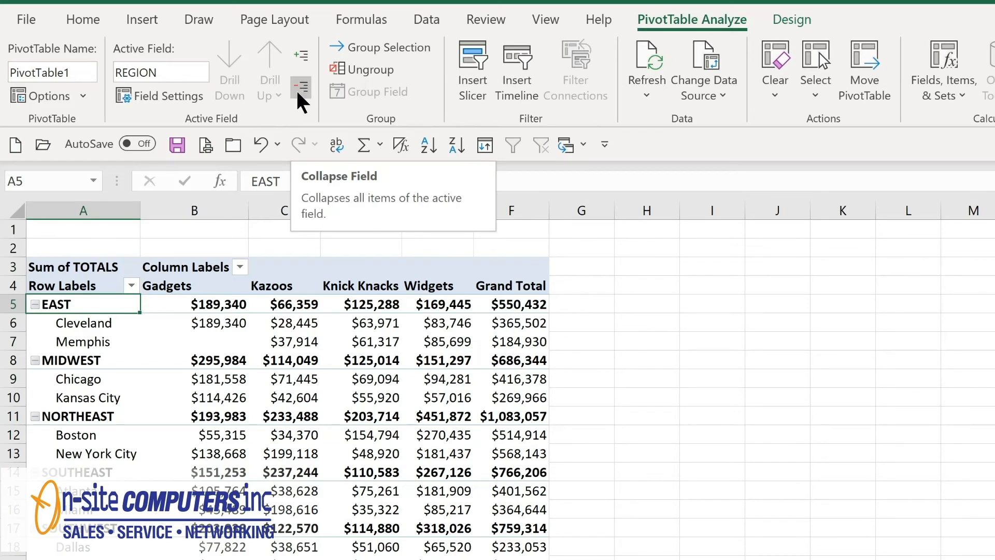
pyautogui.click(298, 88)
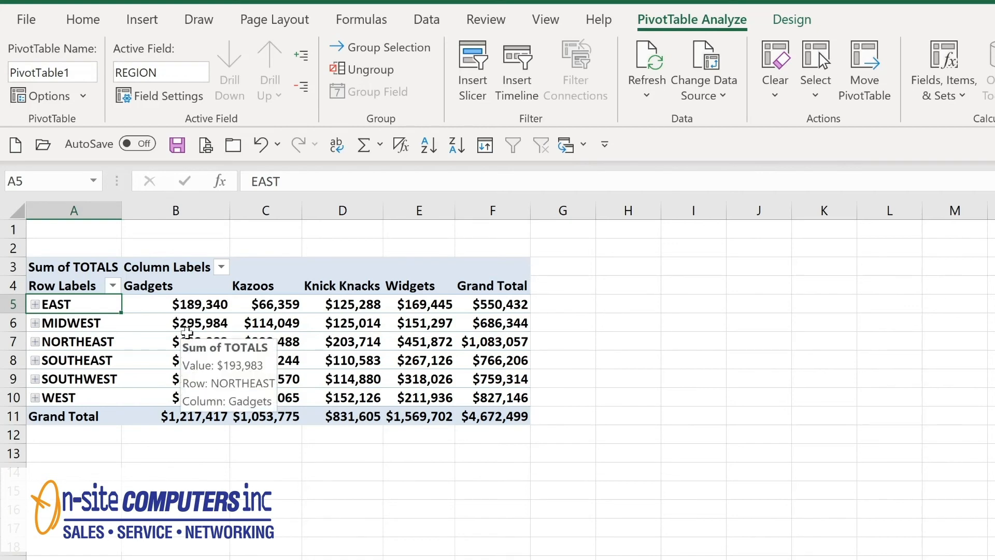
pyautogui.click(303, 54)
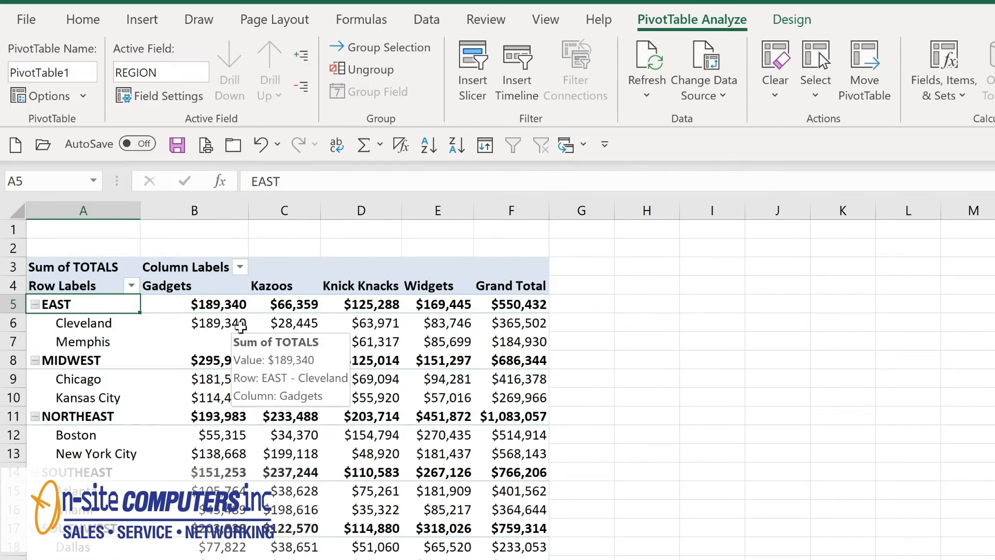
# Apply the blue style from the first row of the Medium PivotTable styles to the PivotTable
pyautogui.click(798, 20)
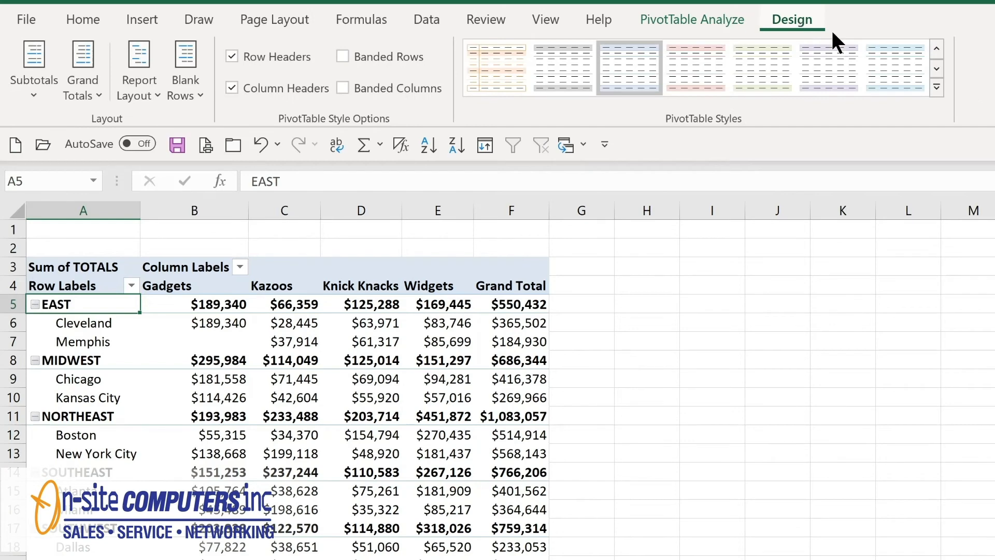
pyautogui.click(936, 88)
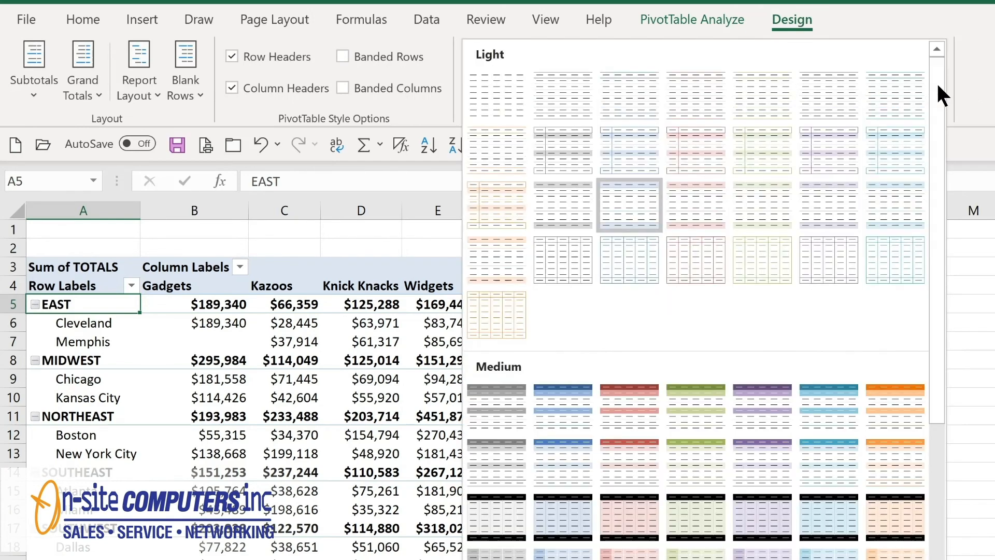
pyautogui.click(542, 419)
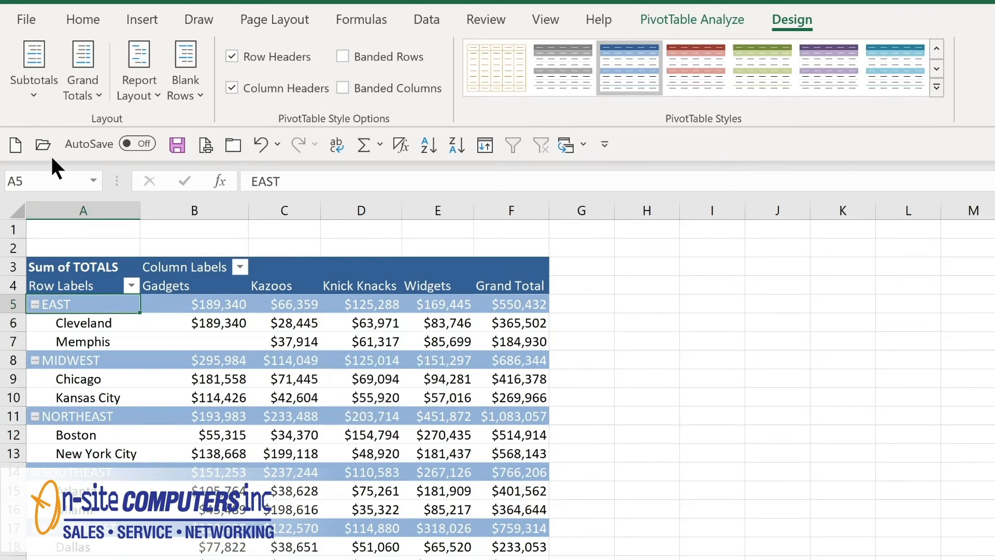
# Show all subtotals at the bottom of their groups and look over the grand total and report layout options
pyautogui.click(39, 96)
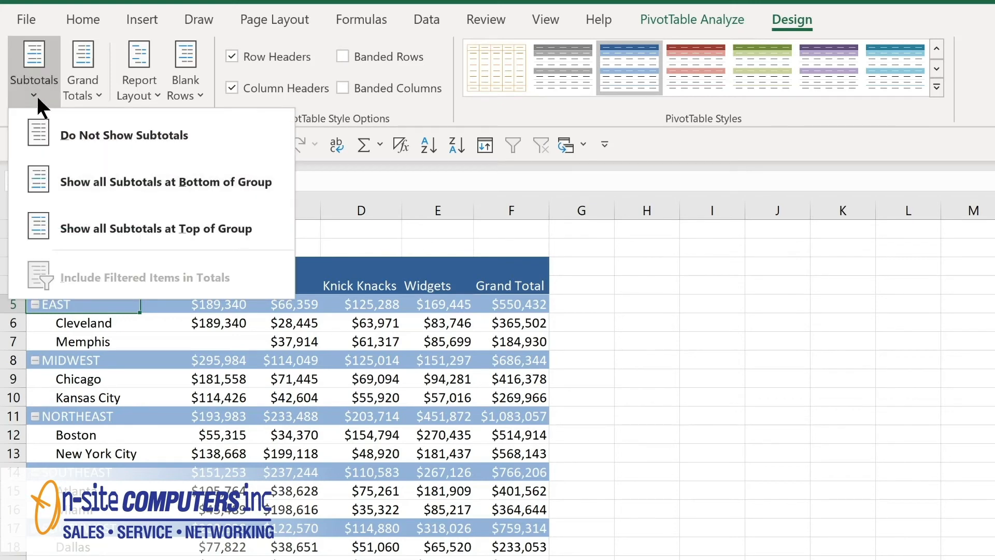
pyautogui.click(97, 188)
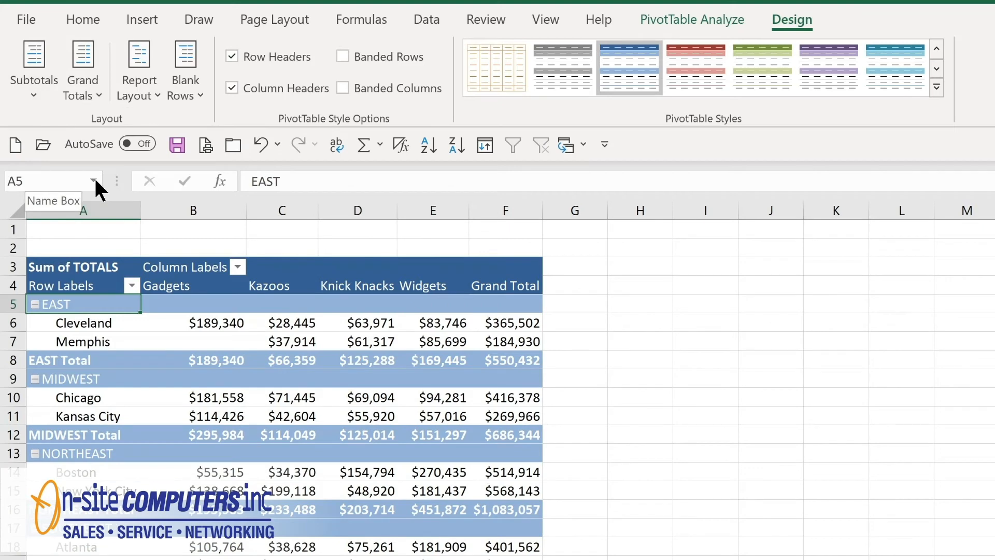
pyautogui.click(82, 87)
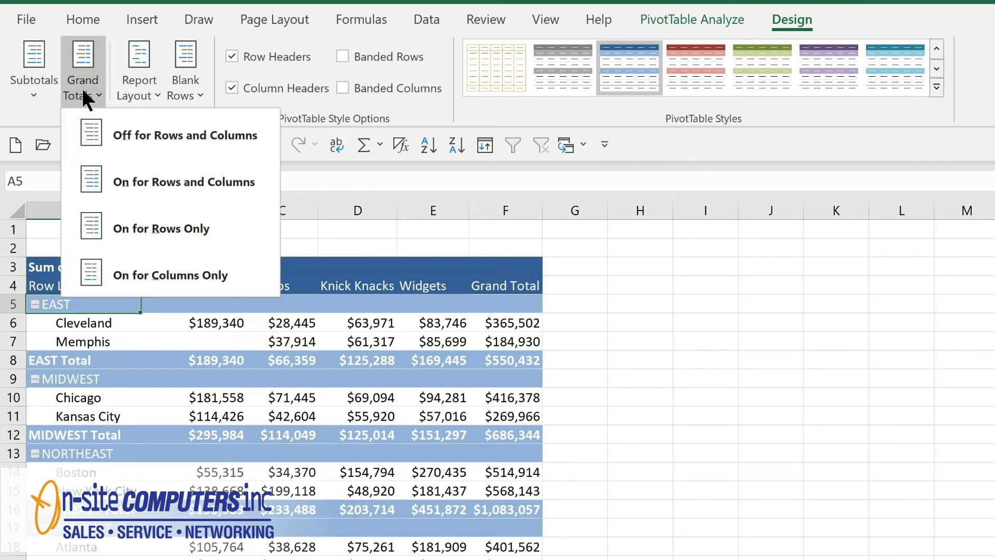
pyautogui.click(151, 92)
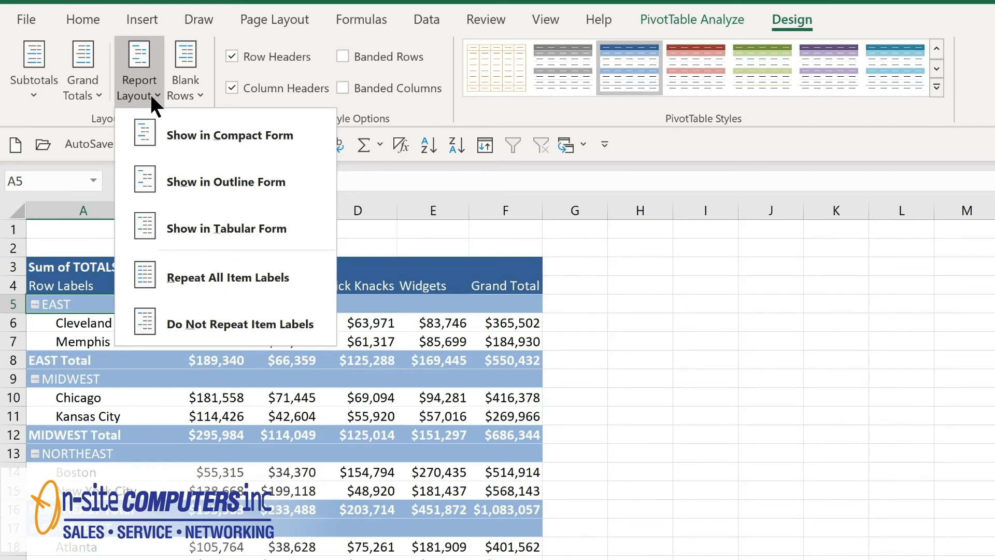
pyautogui.click(150, 92)
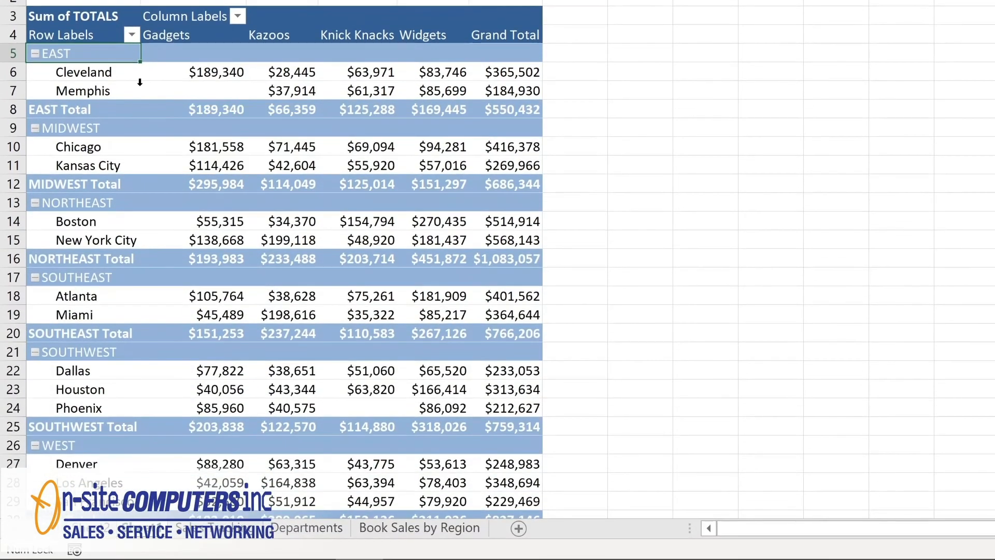
# Filter the PivotTable's row labels to show only the EAST, MIDWEST and NORTHEAST regions
pyautogui.click(133, 33)
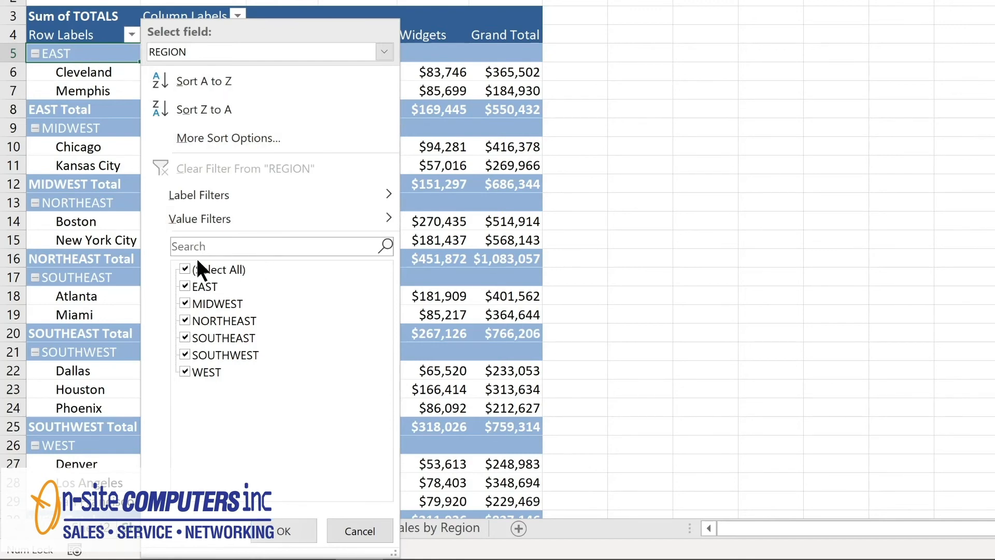
pyautogui.click(183, 267)
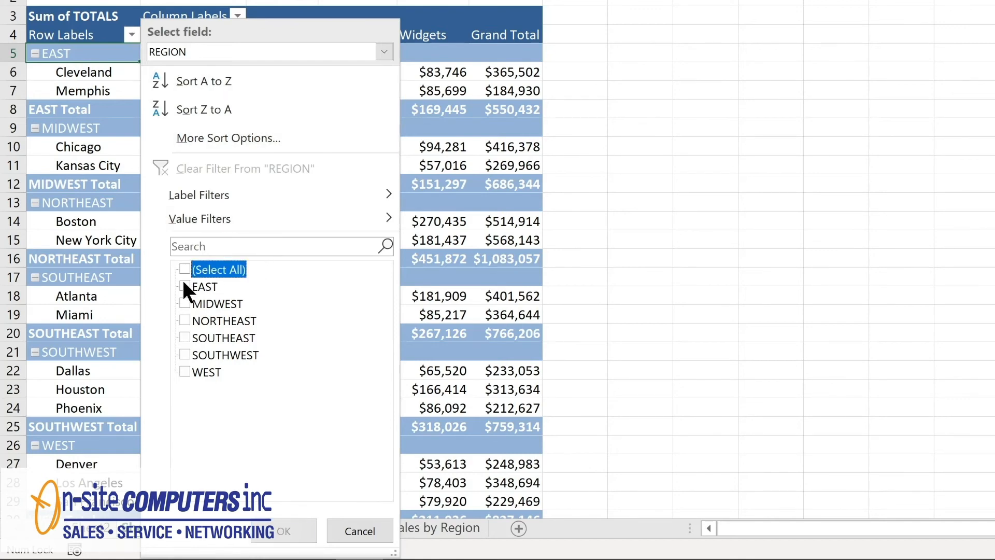
pyautogui.click(183, 284)
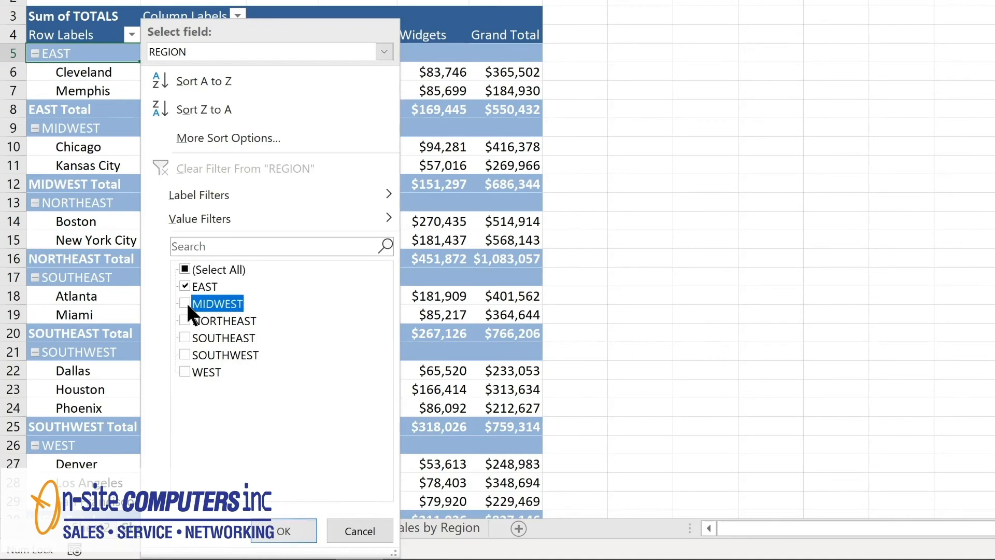
pyautogui.click(184, 318)
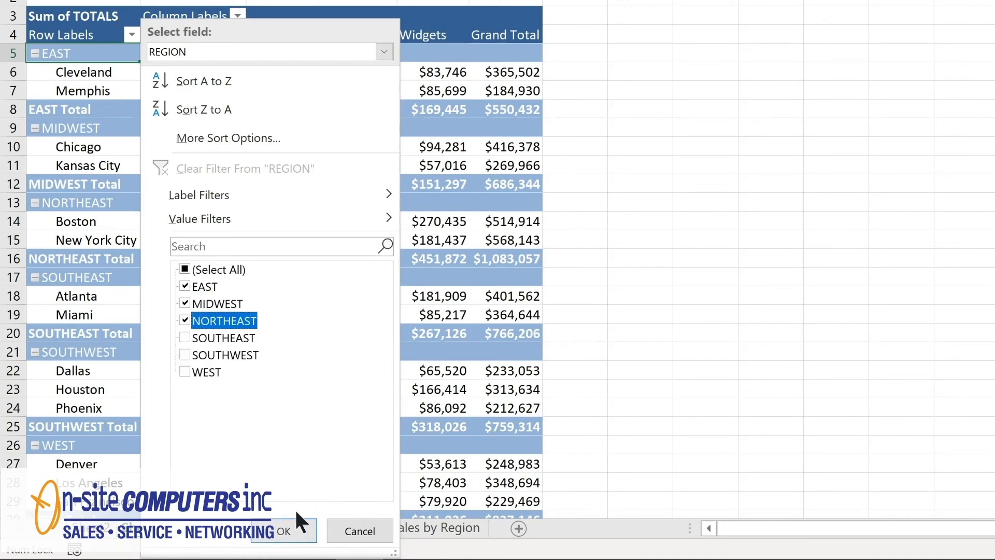
pyautogui.click(289, 528)
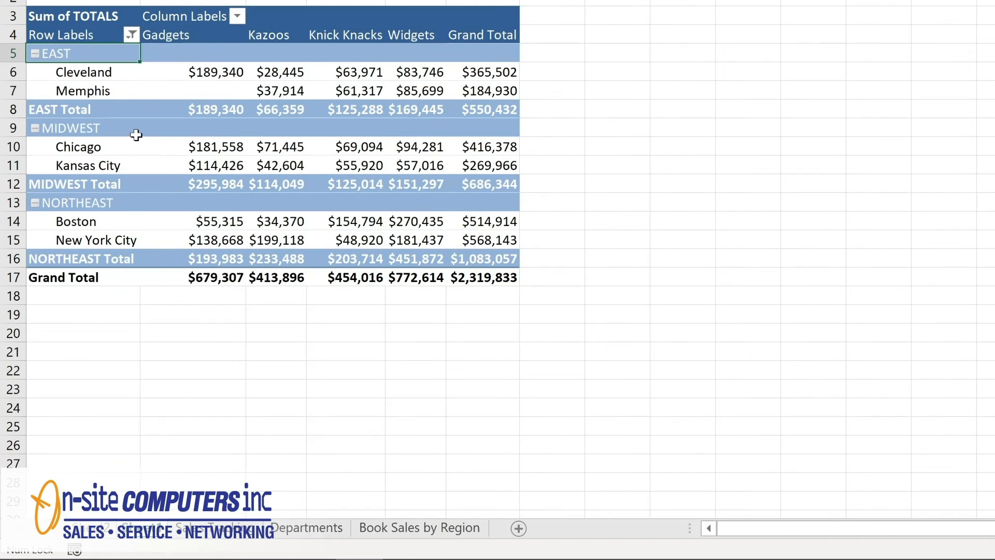
# Look at the department column filter choices and clear the filter from the REGION field
pyautogui.click(237, 17)
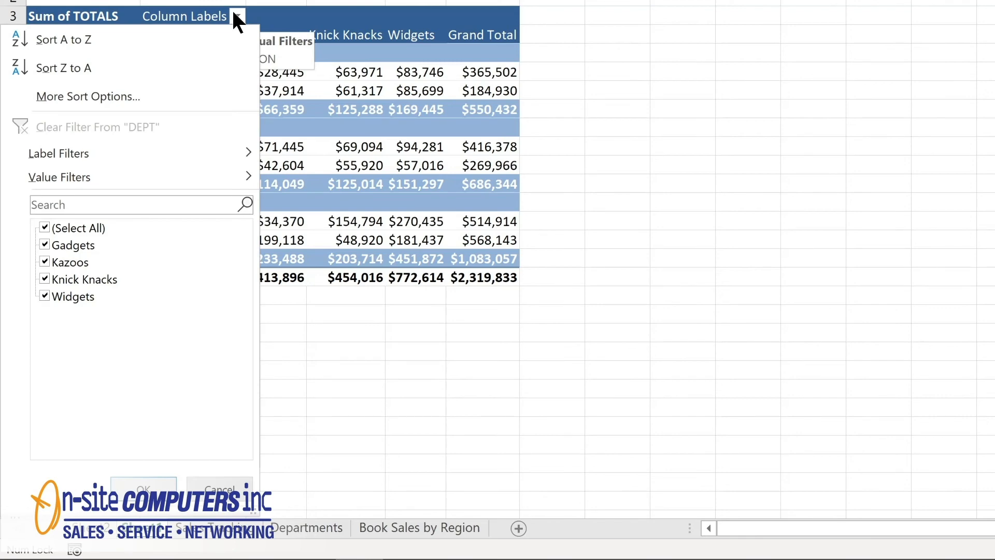
pyautogui.click(132, 34)
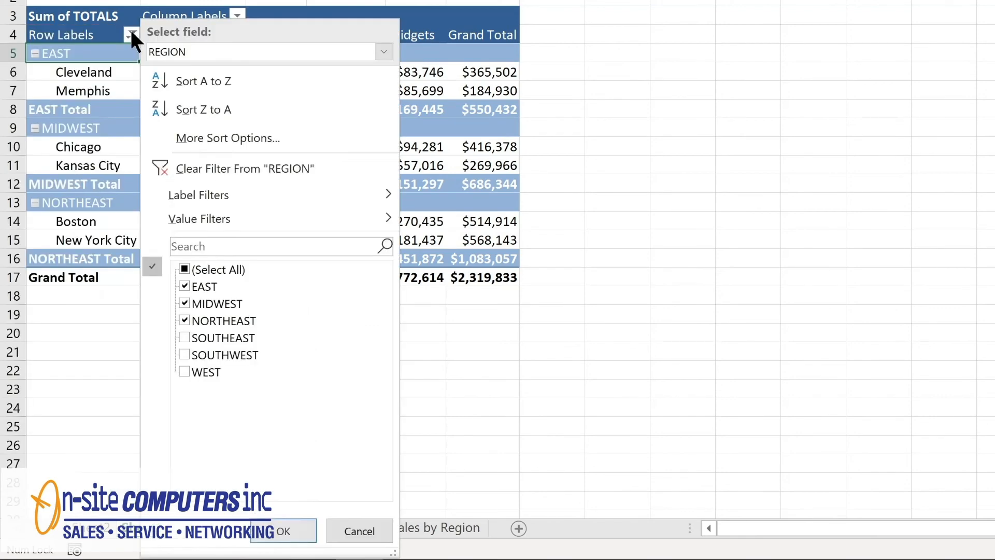
pyautogui.click(194, 164)
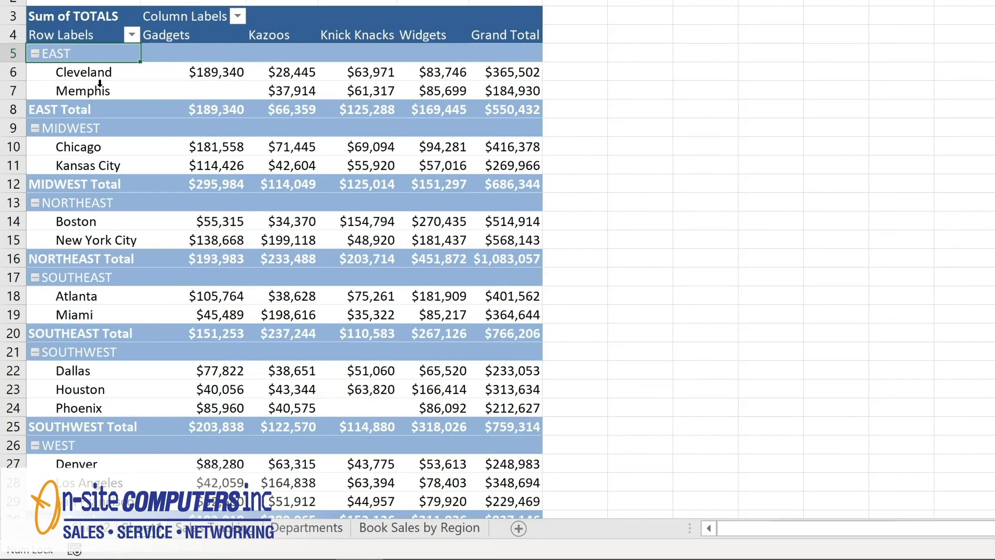
# Sort the locations within each region by their Grand Total values from smallest to largest
pyautogui.click(194, 73)
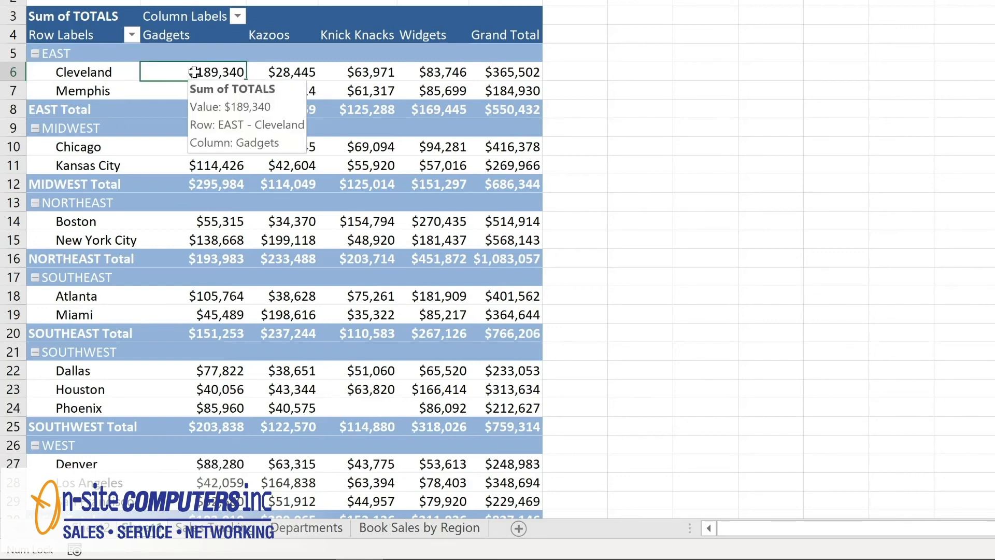
pyautogui.rightClick(500, 75)
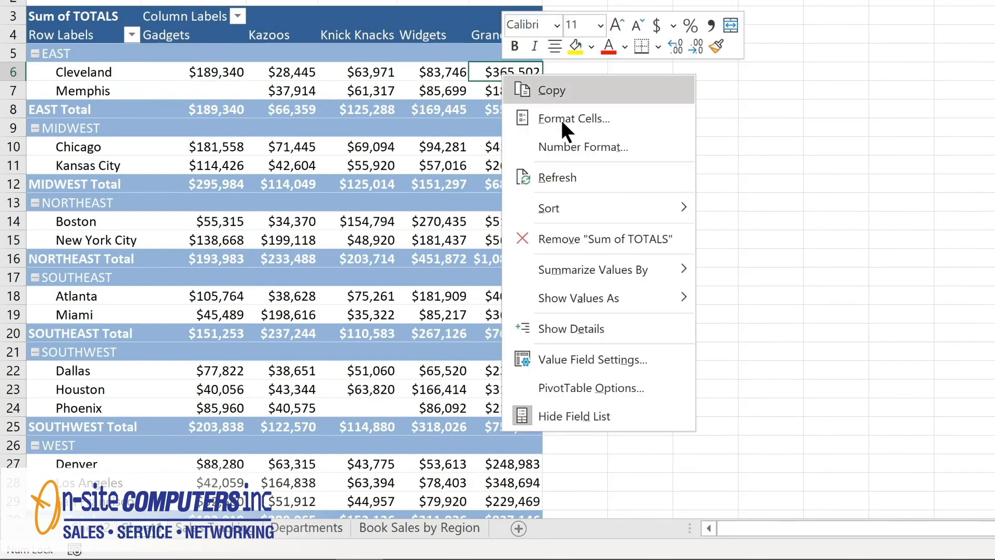
pyautogui.moveTo(560, 211)
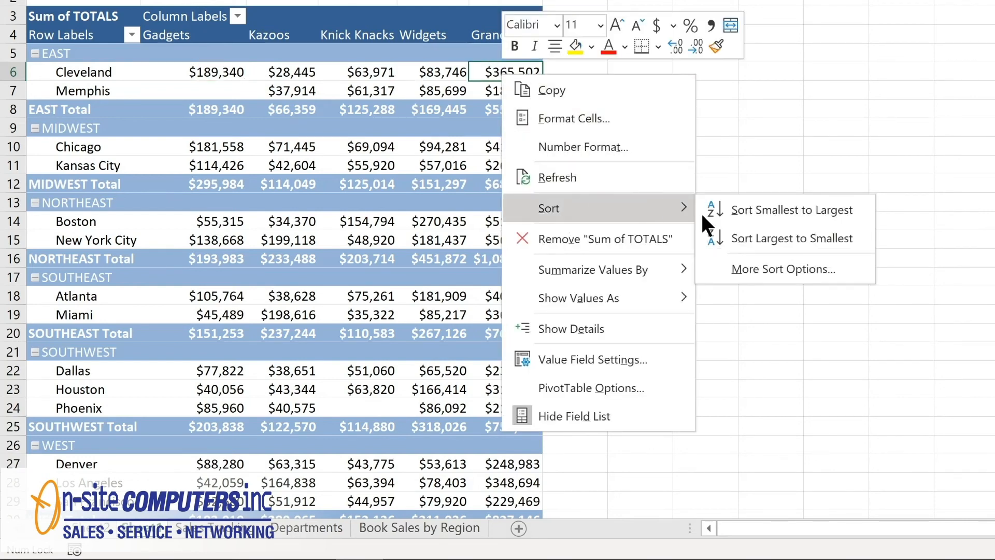
pyautogui.click(753, 207)
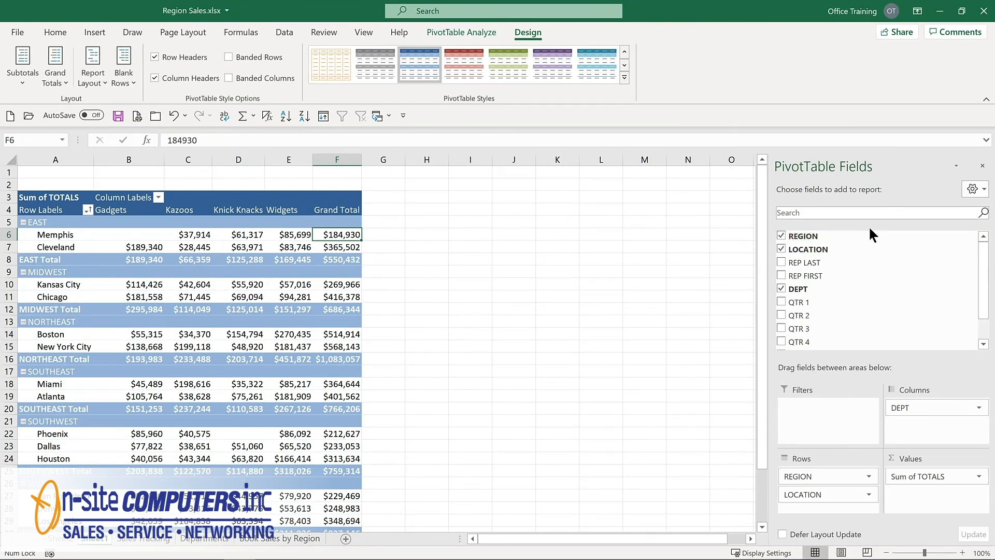
# Move the REGION field from the rows to the report filter area and filter the PivotTable to MIDWEST
pyautogui.click(781, 236)
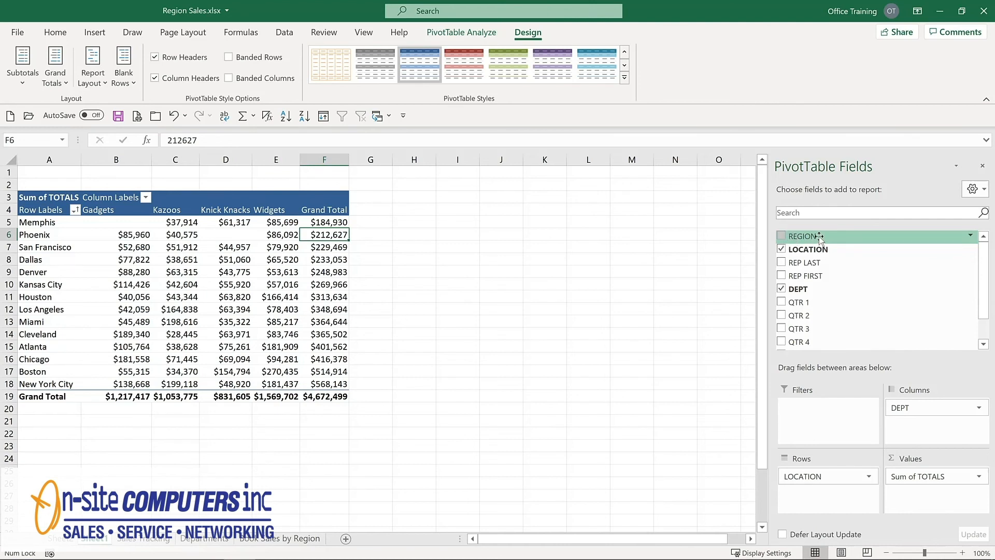
pyautogui.moveTo(819, 237); pyautogui.dragTo(806, 417)
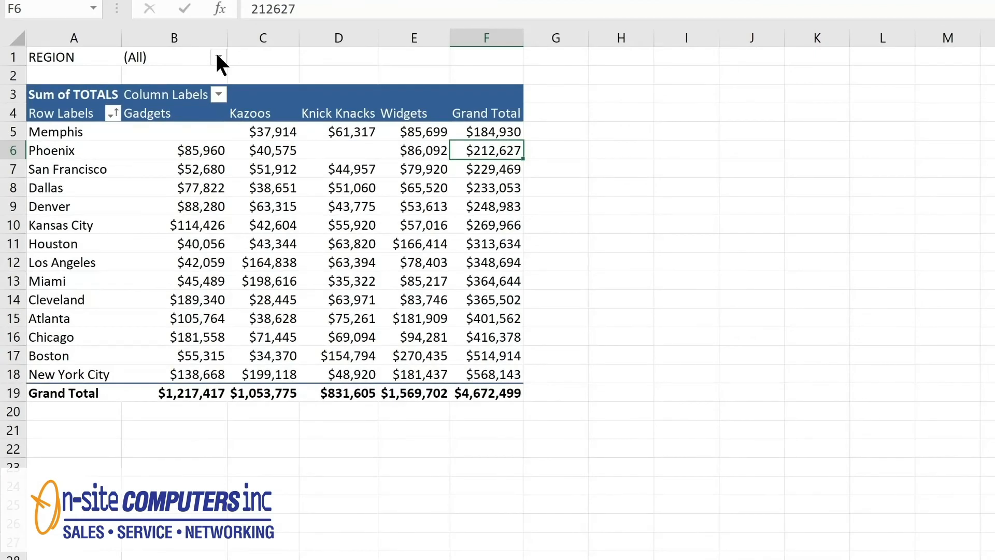
pyautogui.click(218, 57)
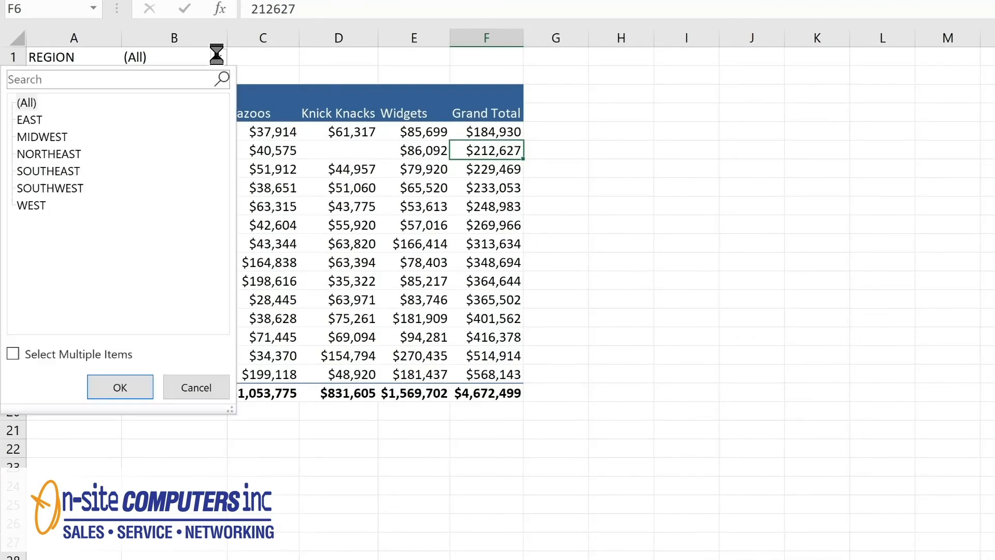
pyautogui.click(54, 137)
pyautogui.click(120, 388)
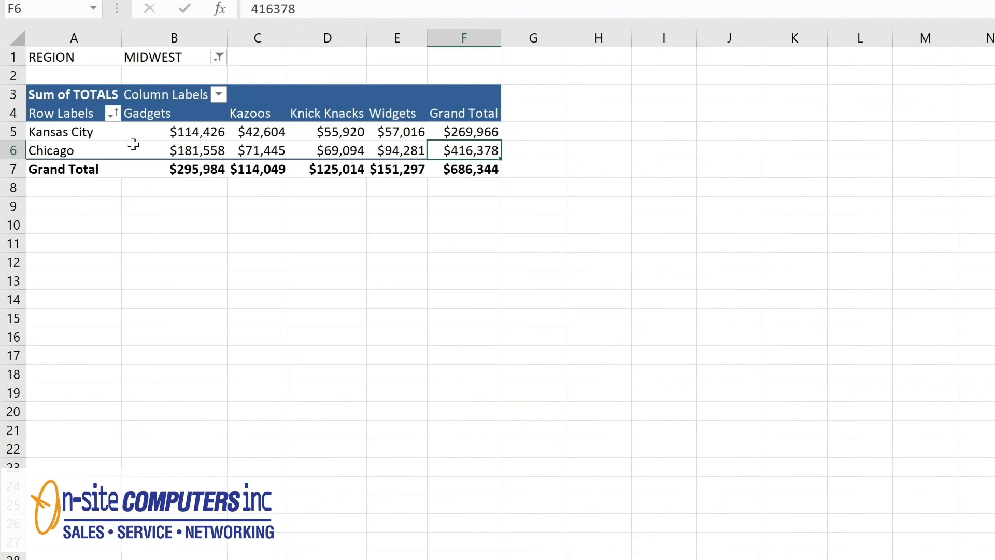
# Reset the REGION report filter to (All)
pyautogui.click(219, 58)
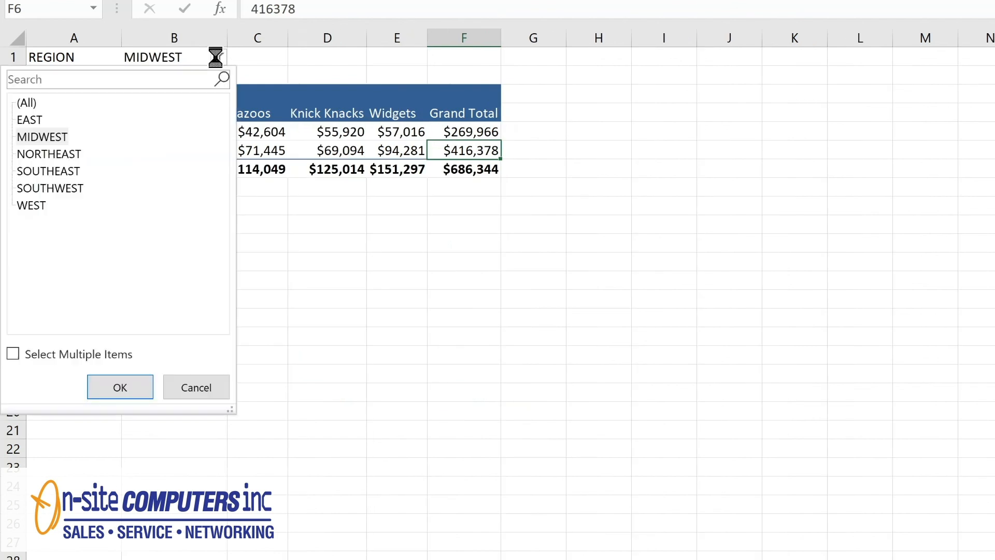
pyautogui.click(36, 99)
pyautogui.click(108, 389)
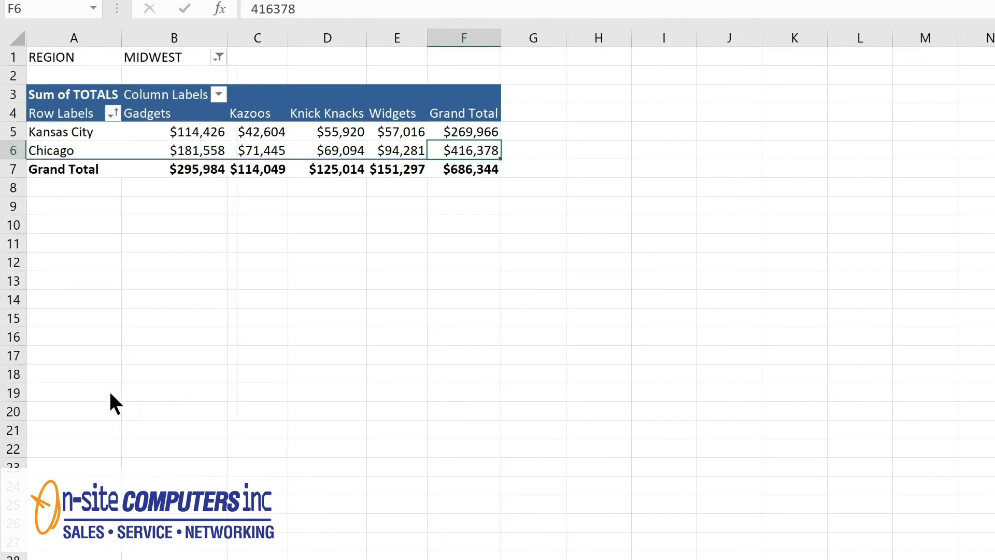